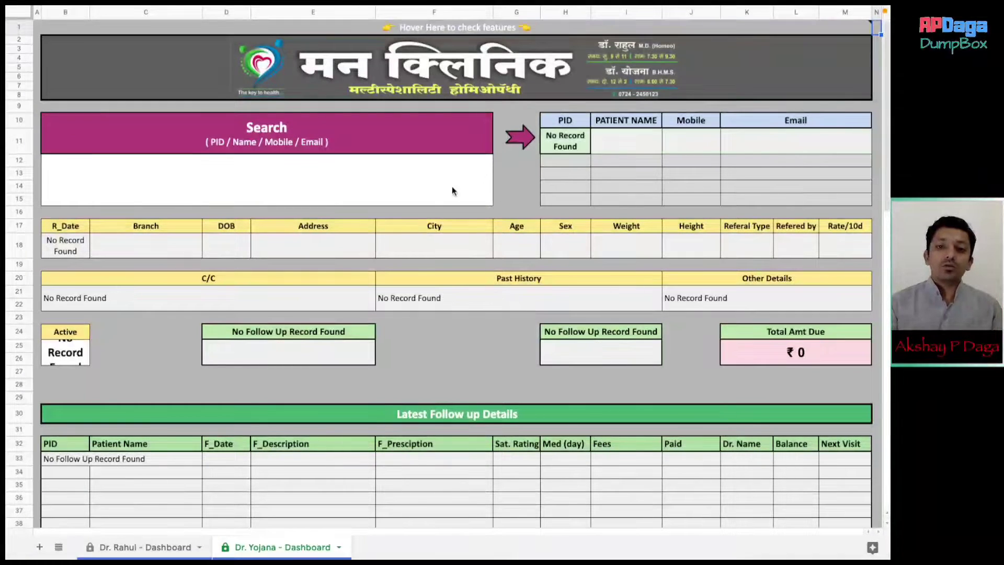
- Search the dashboard for the patient by full name, then with the name reversed
left_click(389, 176)
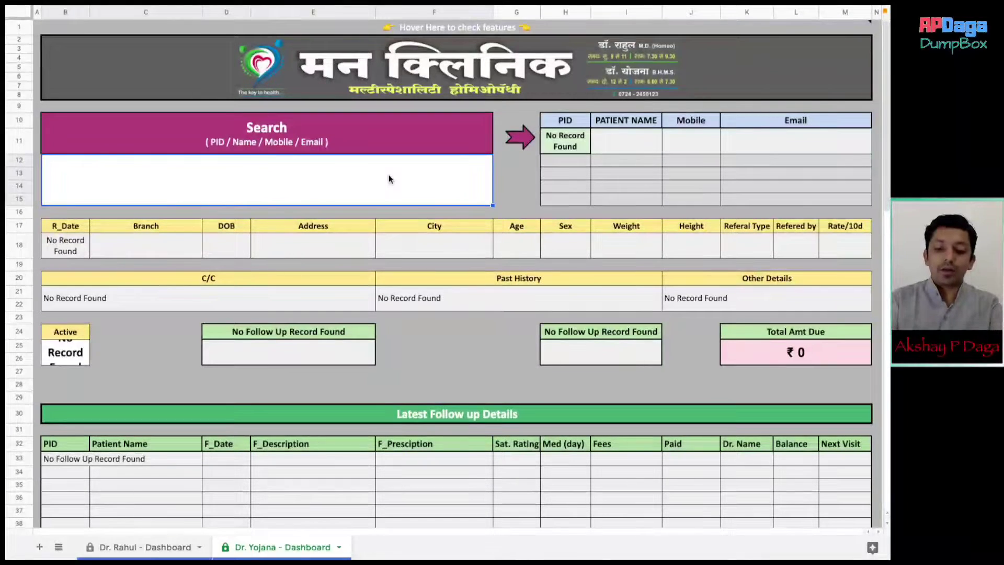
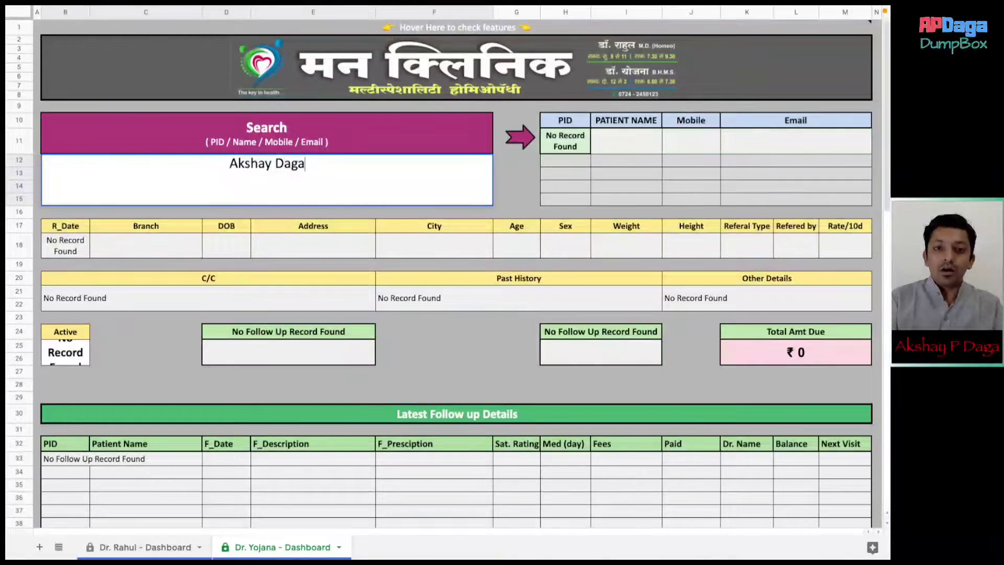
key("Return")
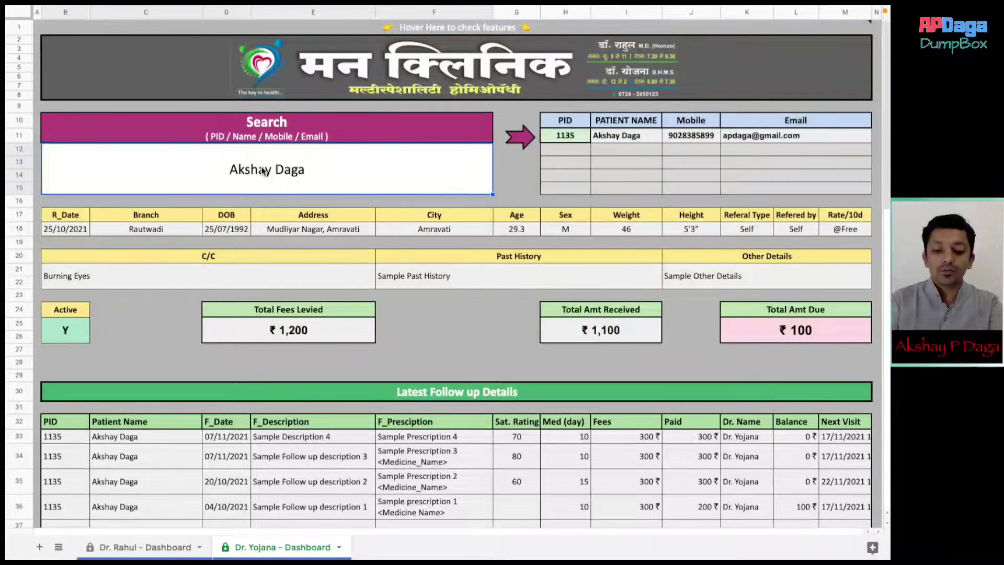
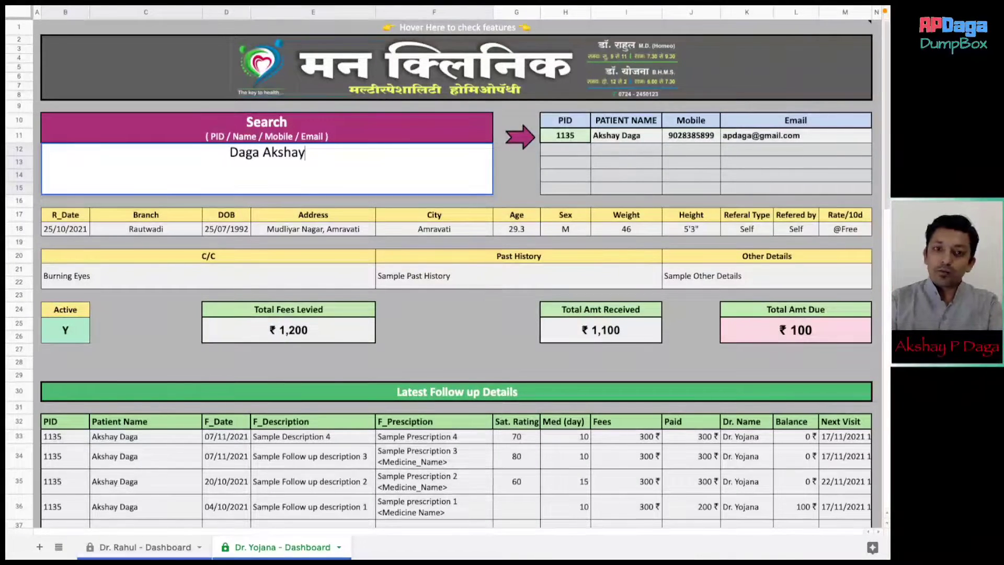
key("Return")
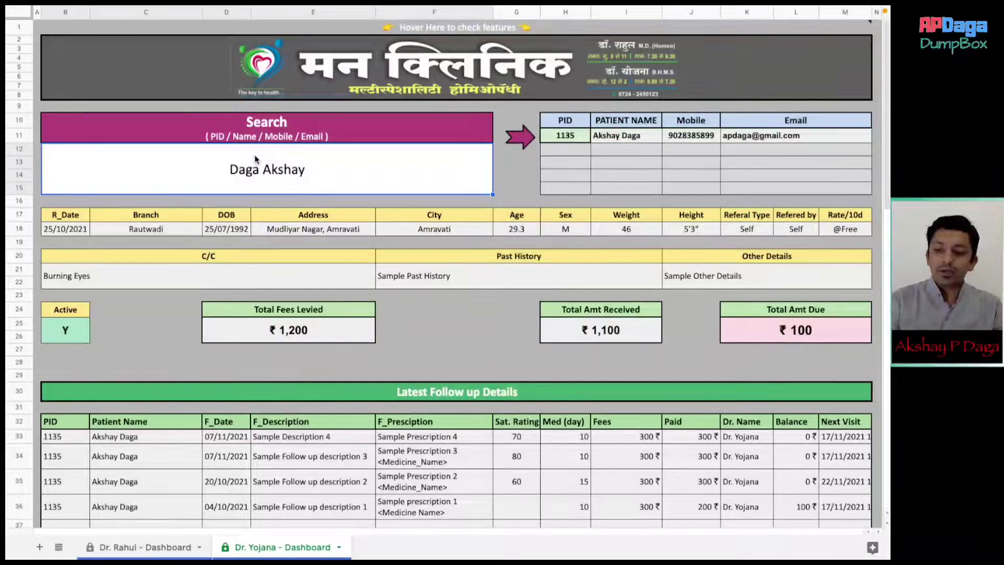
- Clear the search and rerun it with a partial, reversed form of the patient's name
key("Delete")
left_click(484, 368)
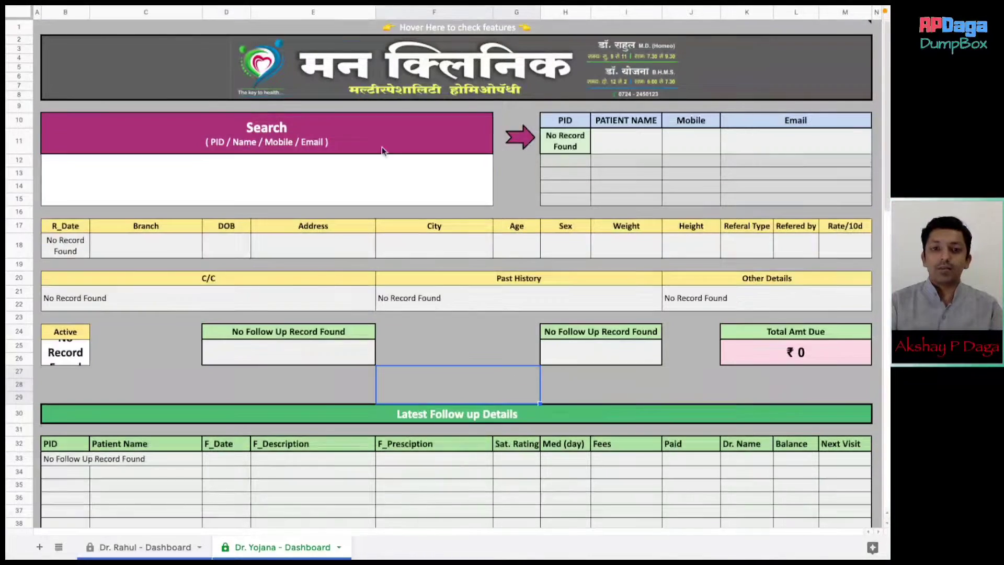
left_click(368, 176)
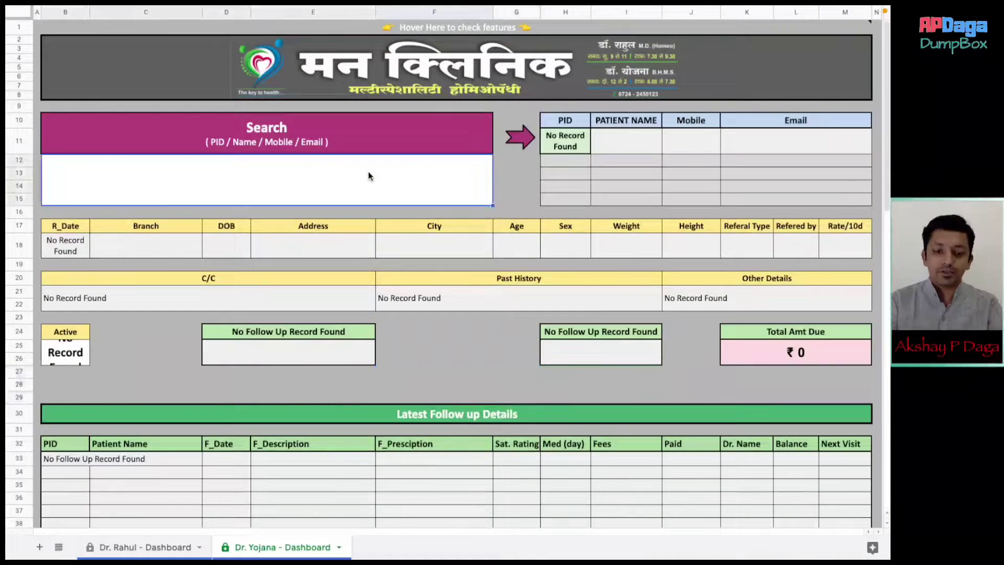
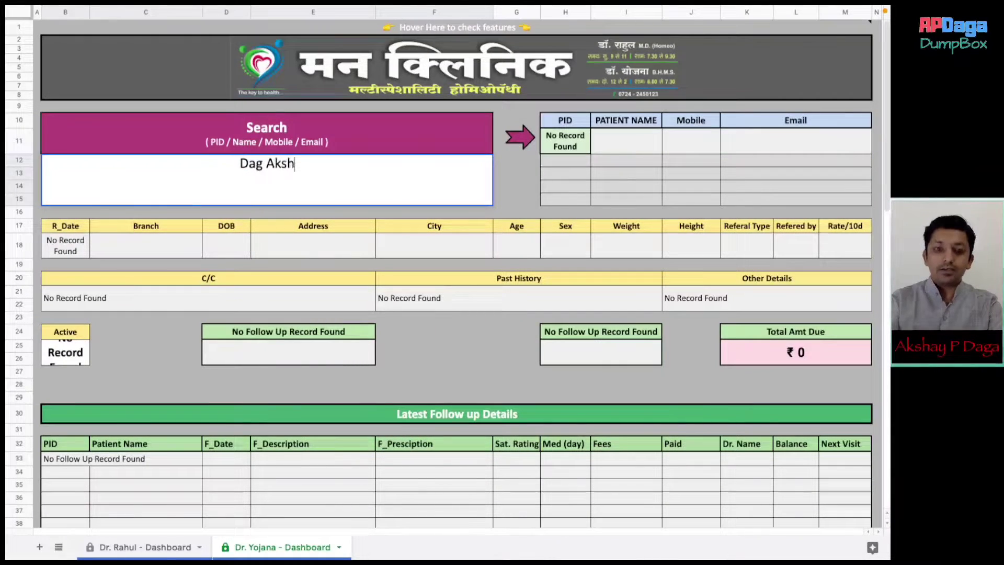
key("Return")
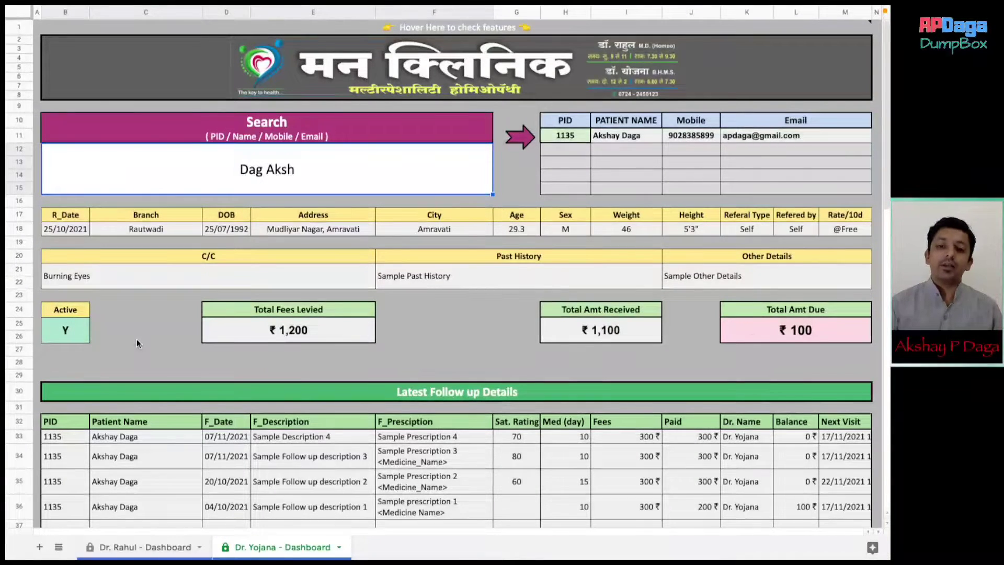
scroll(136, 339, "down", 3)
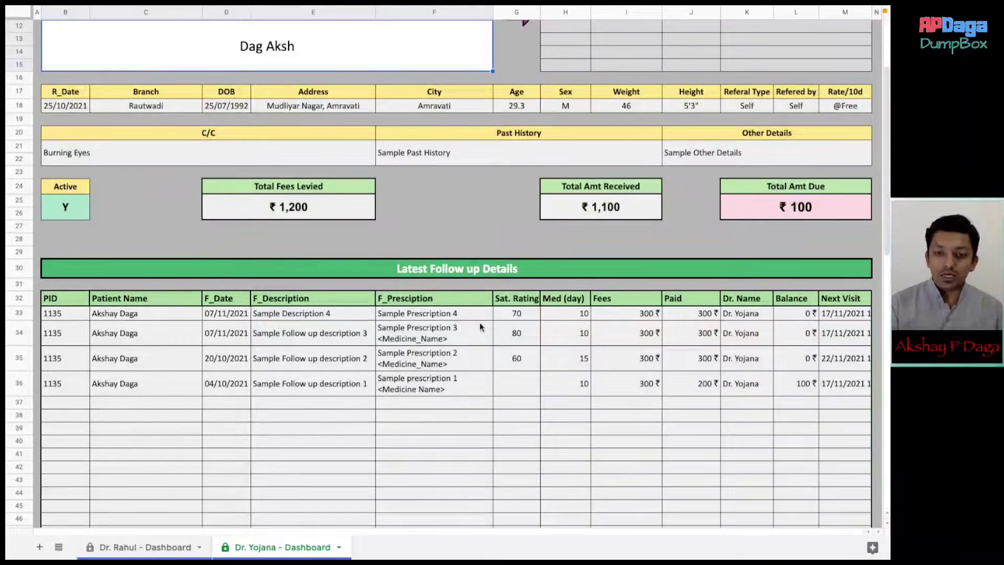
left_click(508, 312)
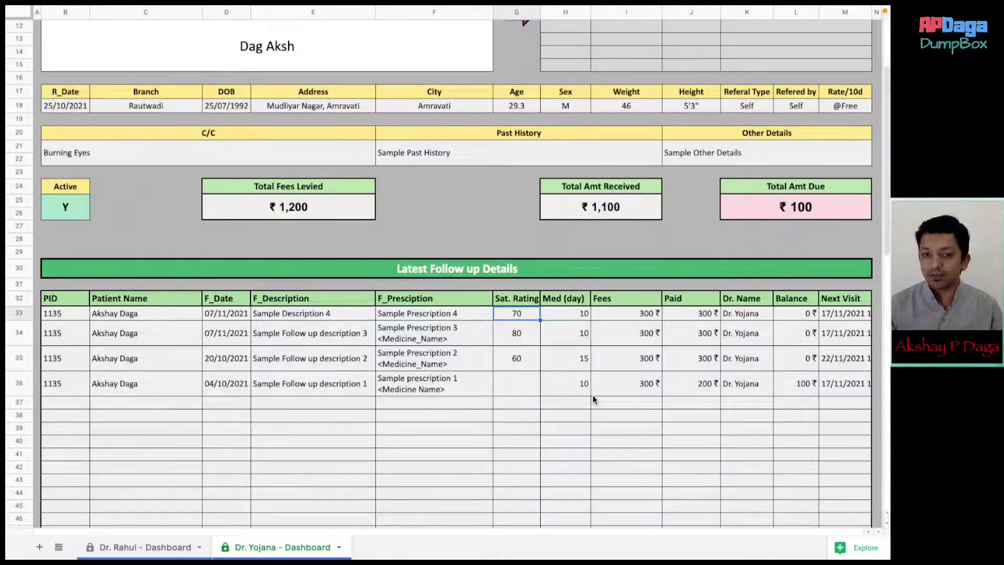
left_click(564, 393)
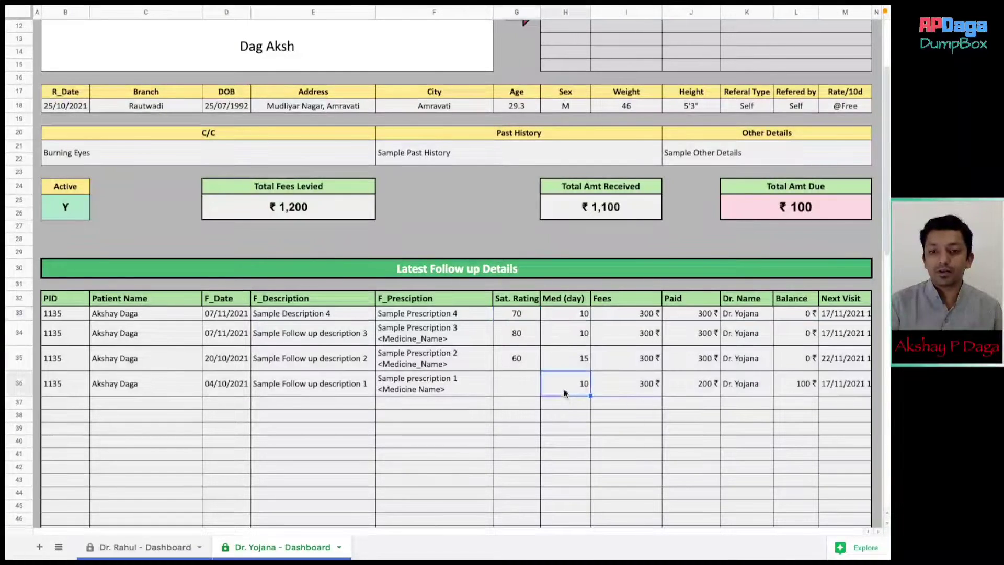
left_click(308, 315)
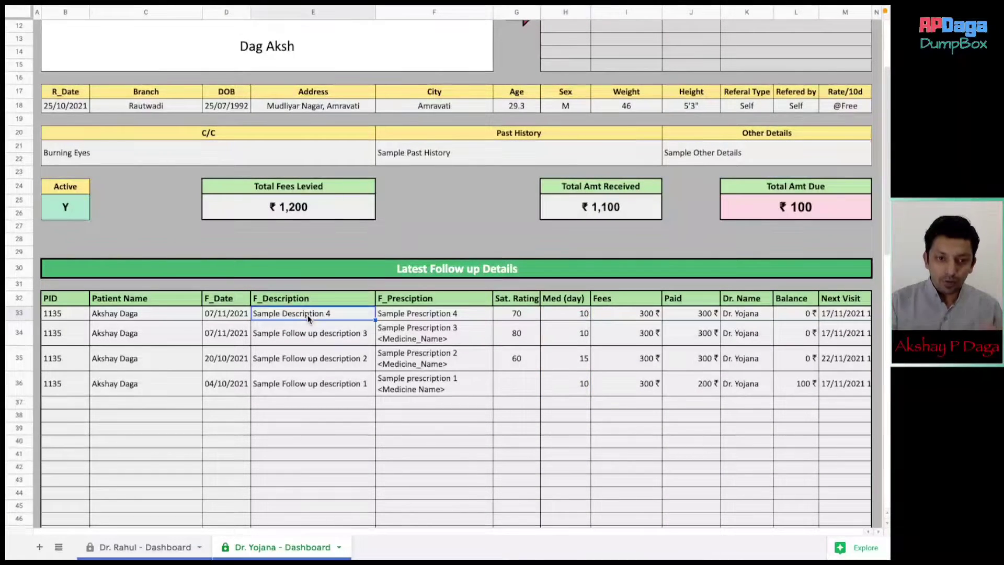
left_click(468, 316)
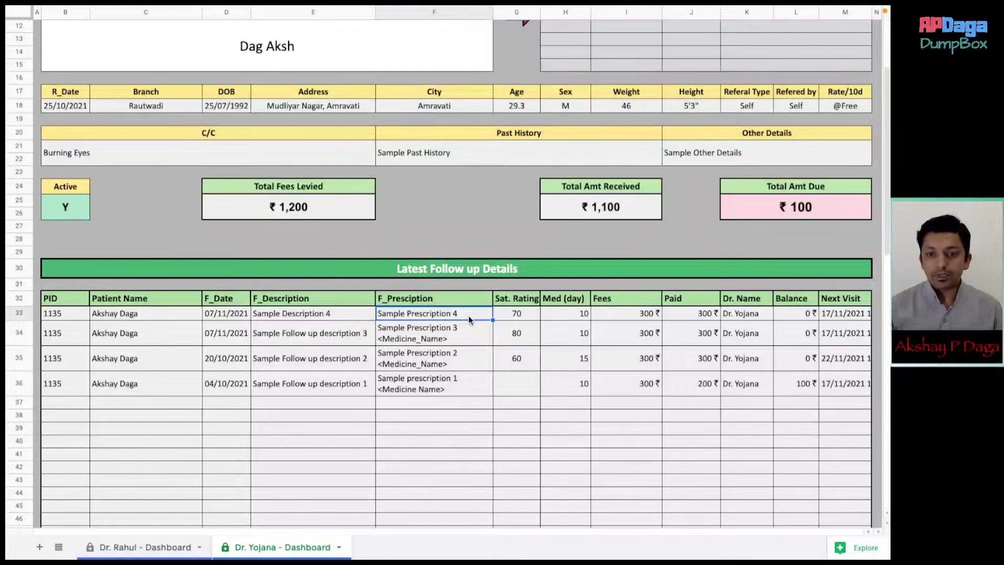
left_click(500, 314)
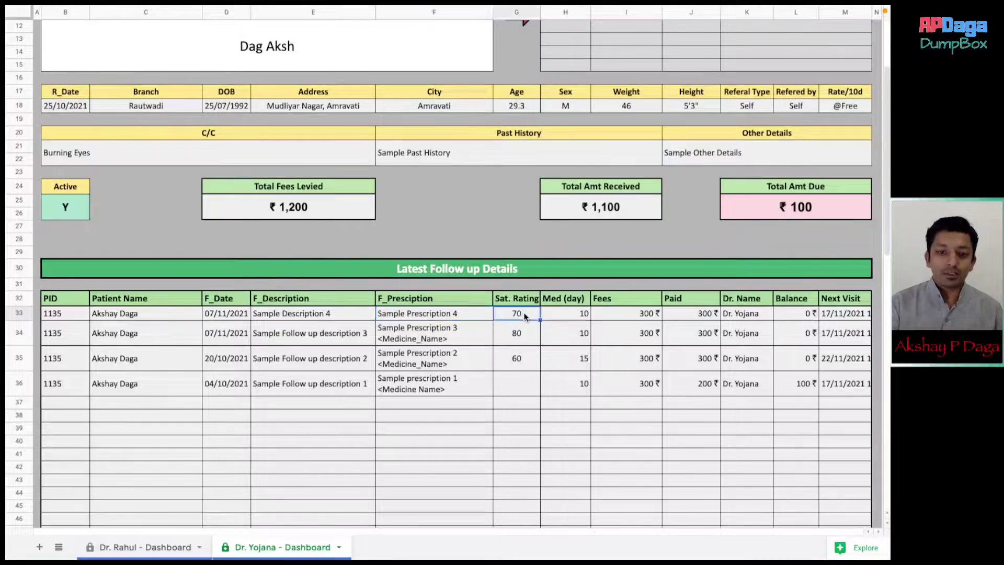
left_click(579, 314)
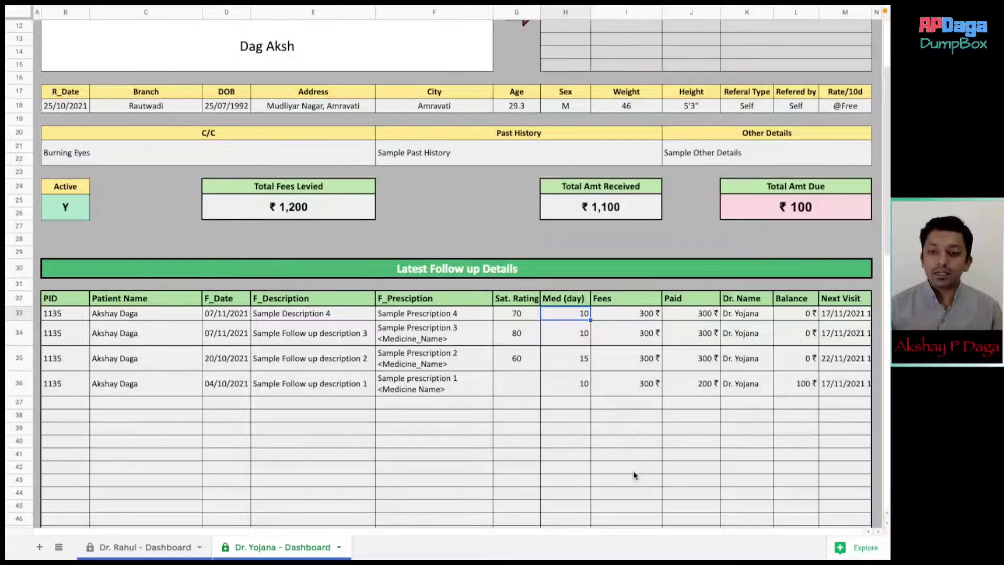
left_click(641, 312)
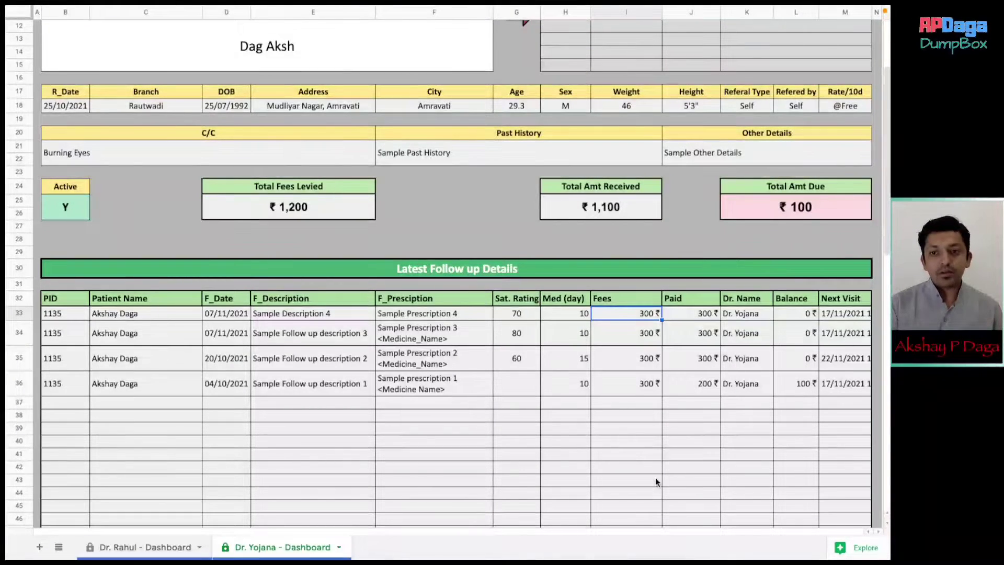
left_click(704, 315)
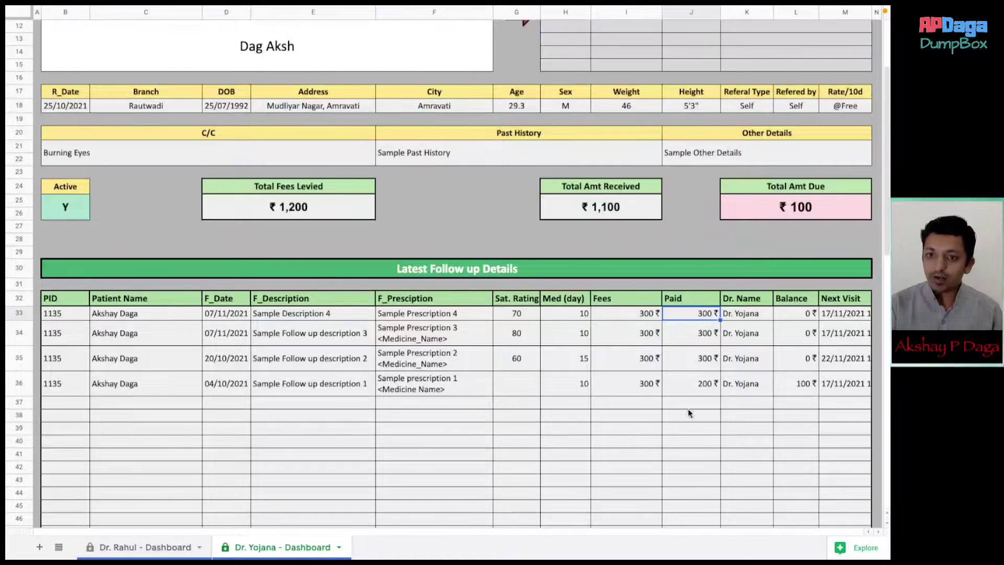
left_click(761, 317)
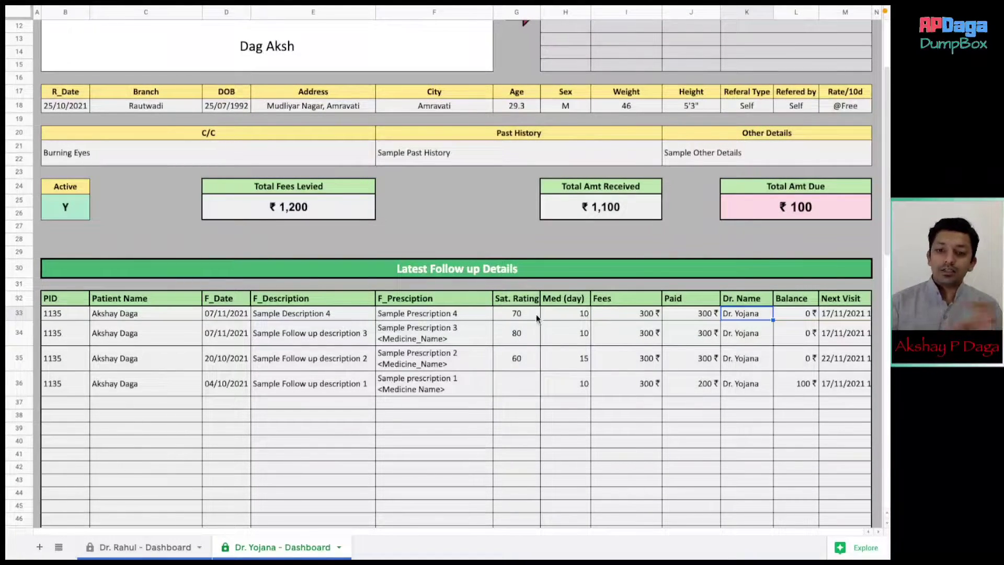
left_click(842, 314)
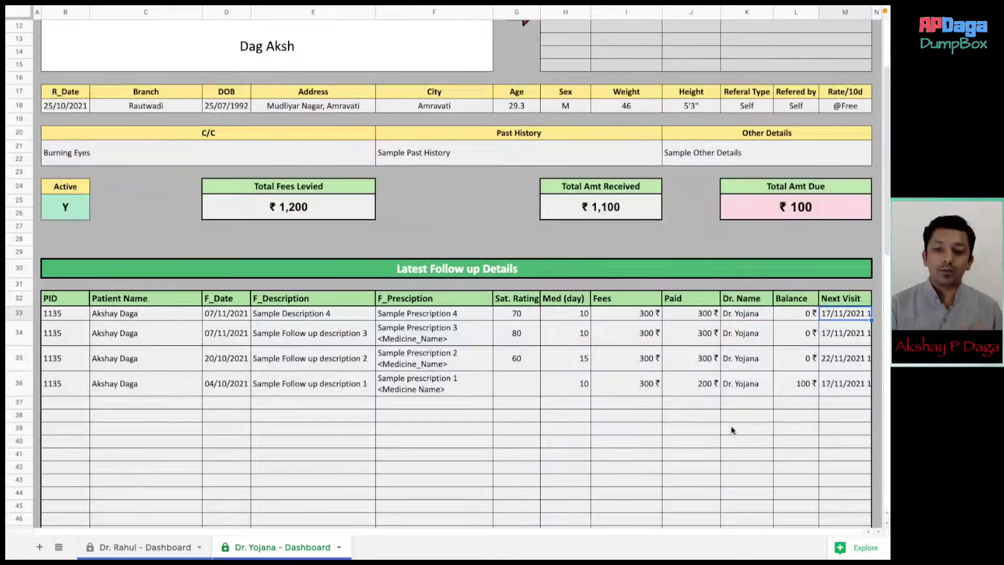
scroll(731, 425, "down", 3)
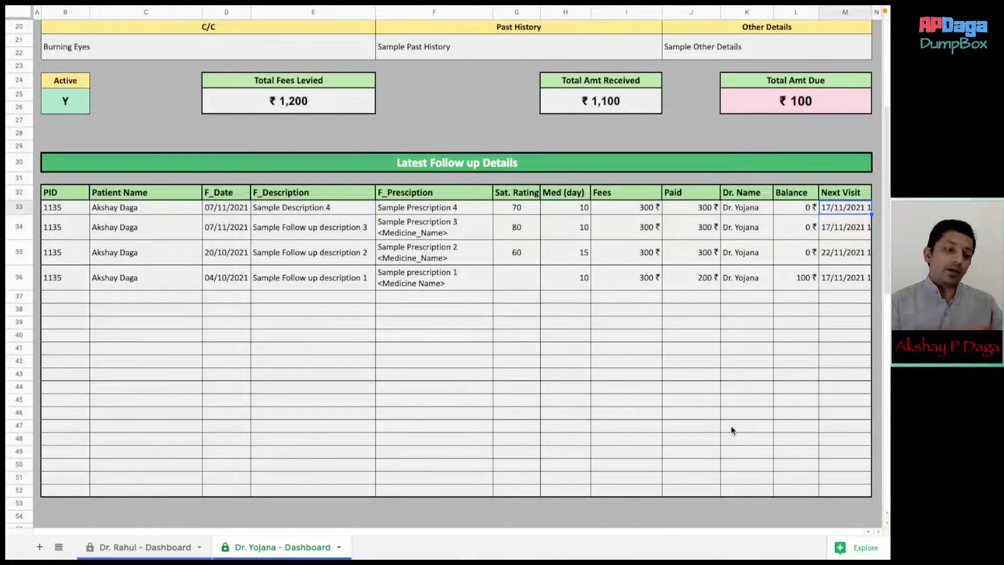
- Enter 'Sample Description 5' and 'Sample Prescription 5' for the new follow-up
scroll(731, 425, "down", 8)
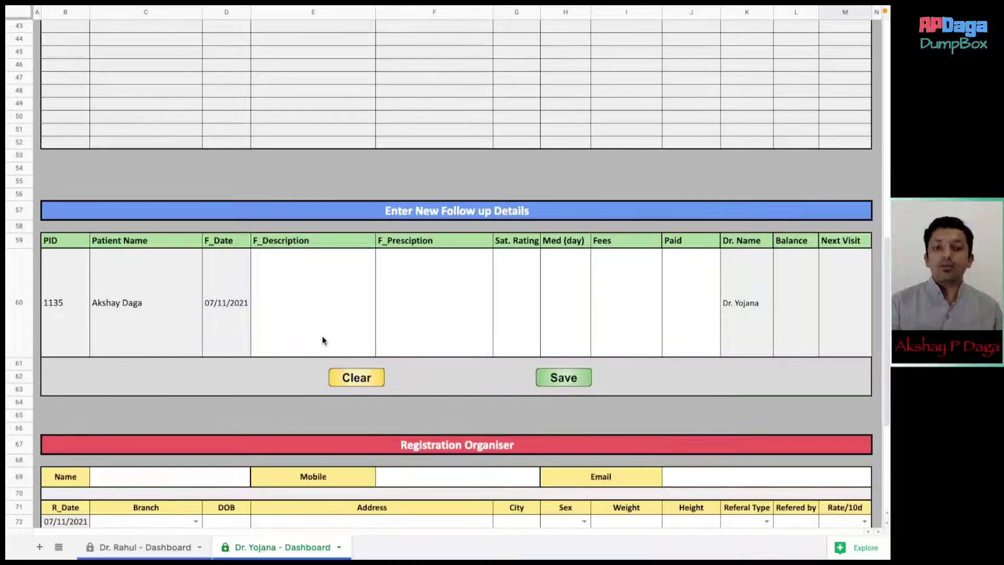
left_click(322, 336)
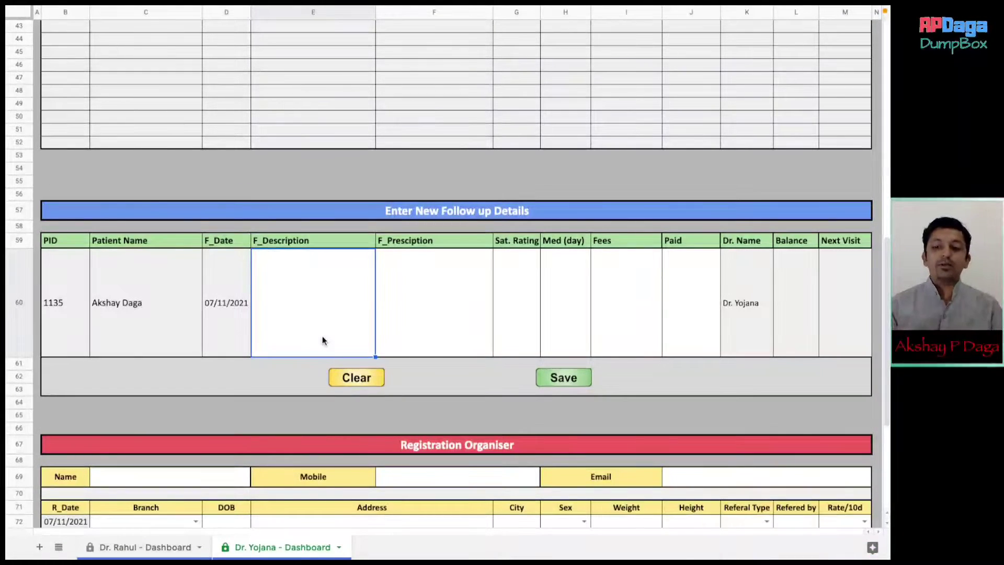
type("Samp")
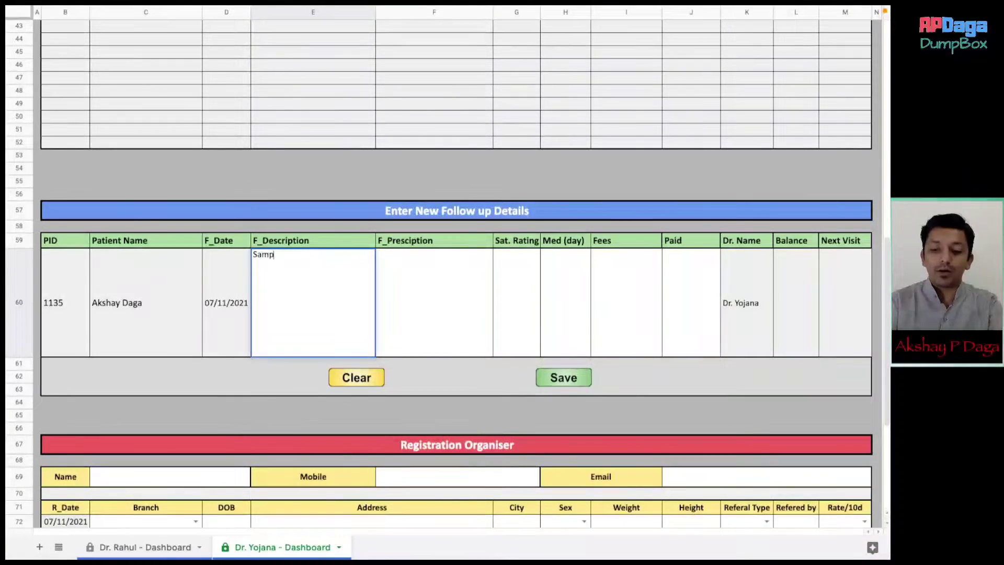
type("le Descri")
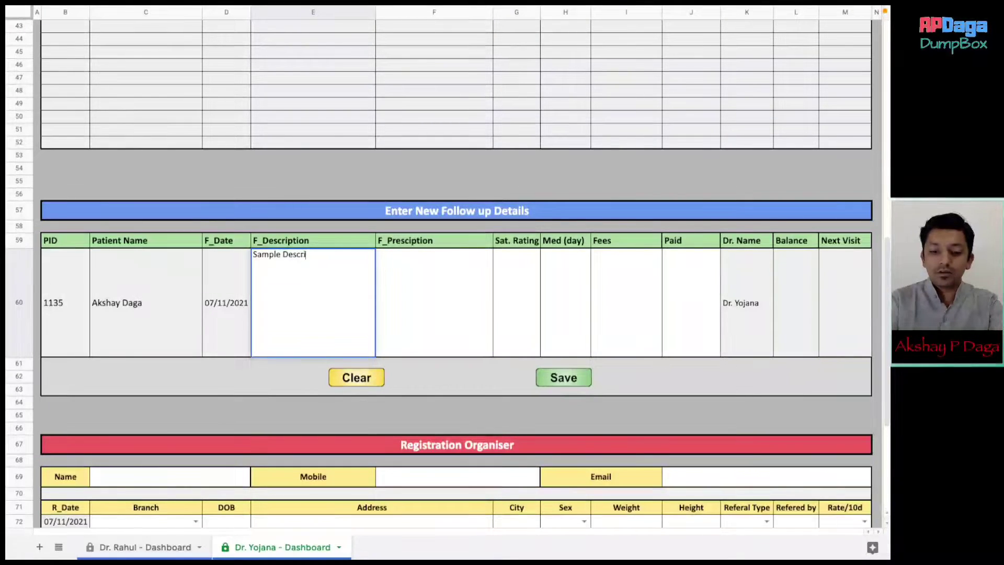
type("ption 5")
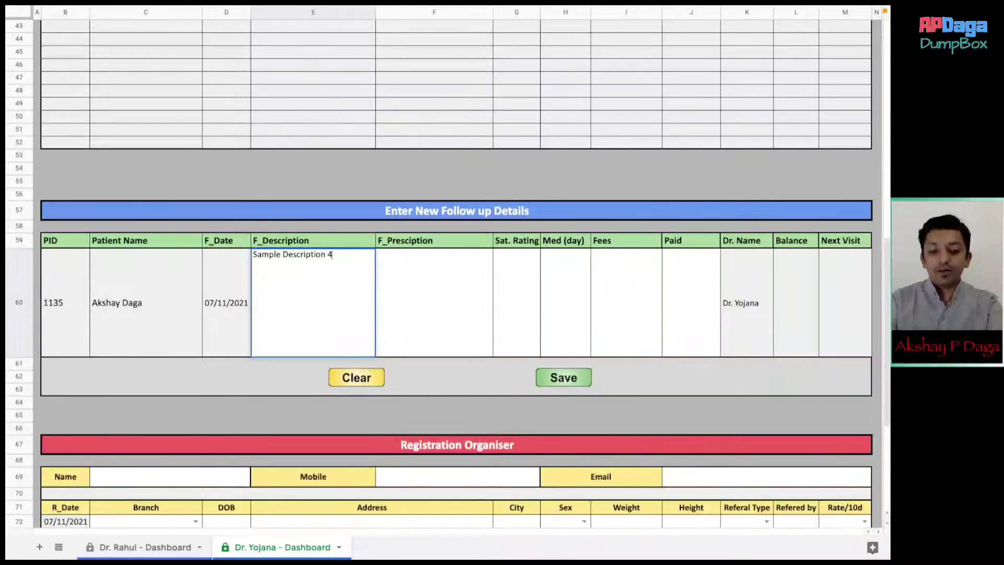
key("Tab")
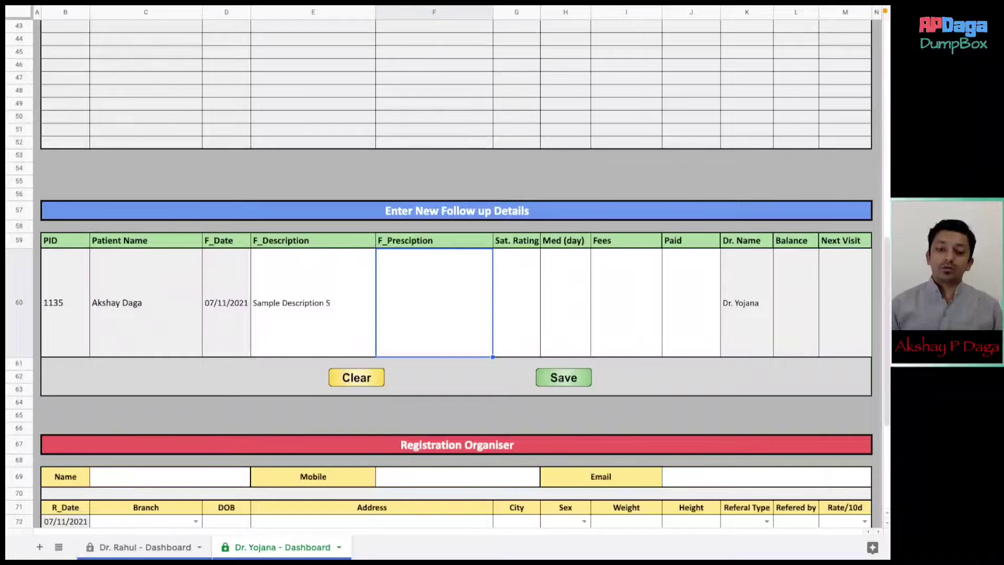
type("Sa")
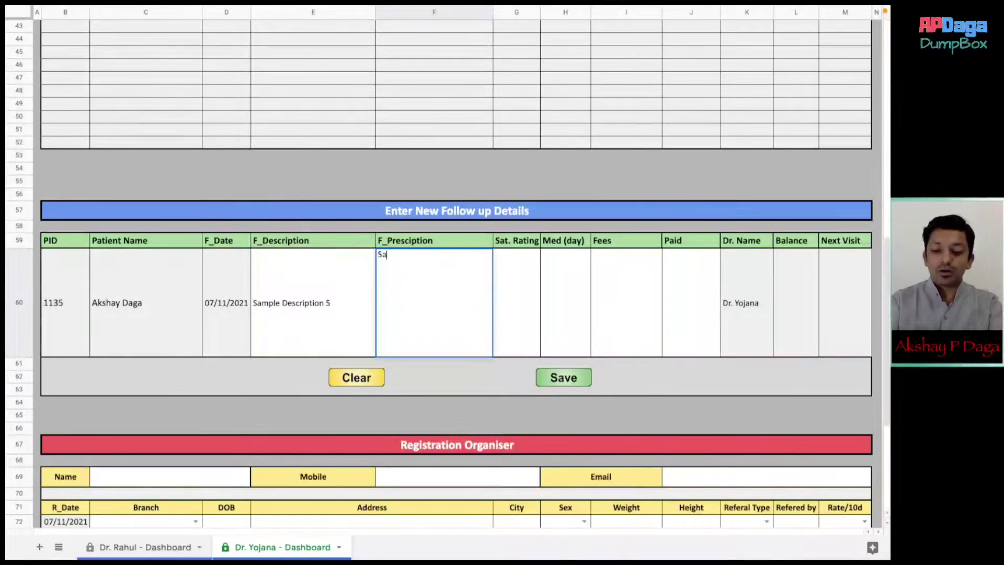
type("mple Presc")
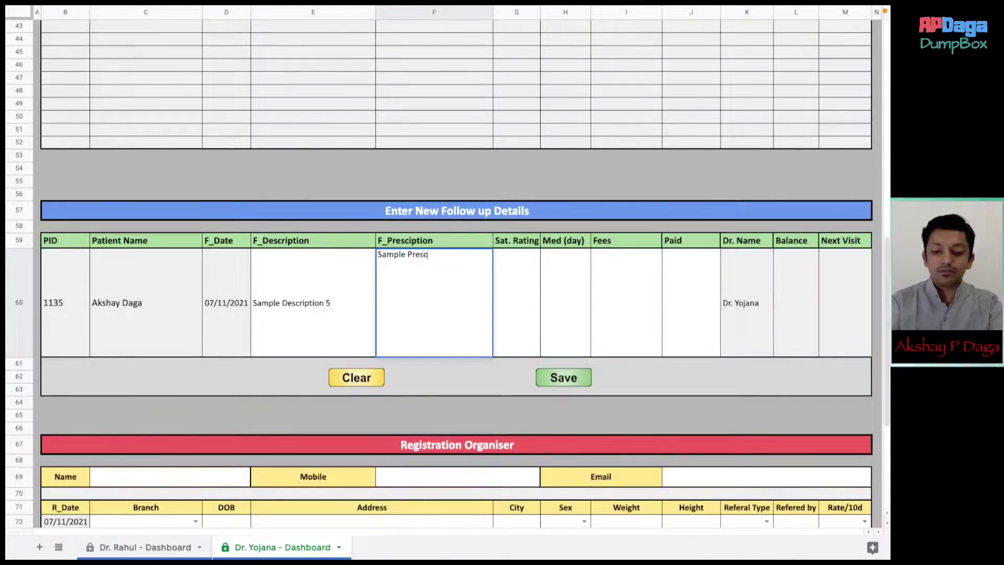
type("ription 5")
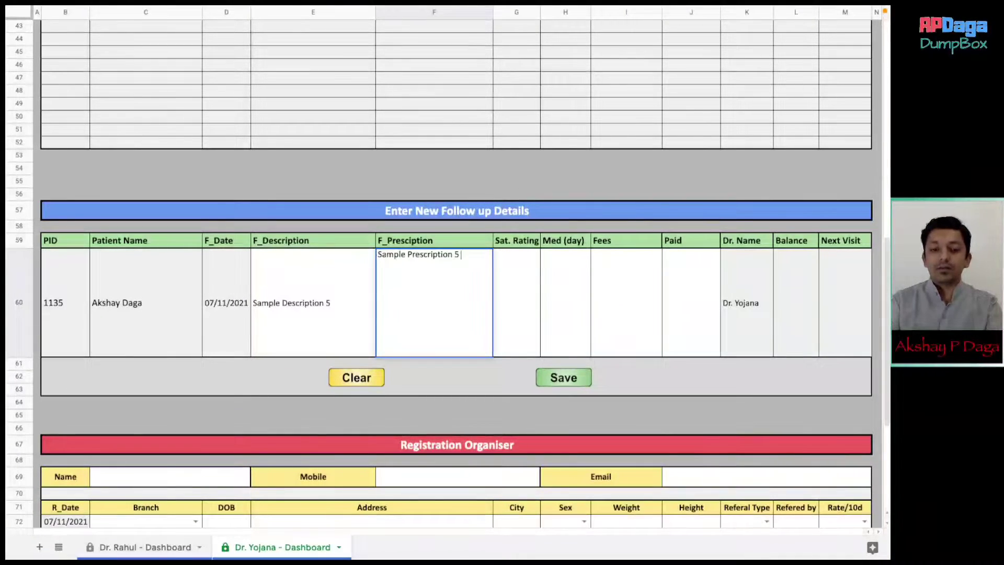
key("Tab")
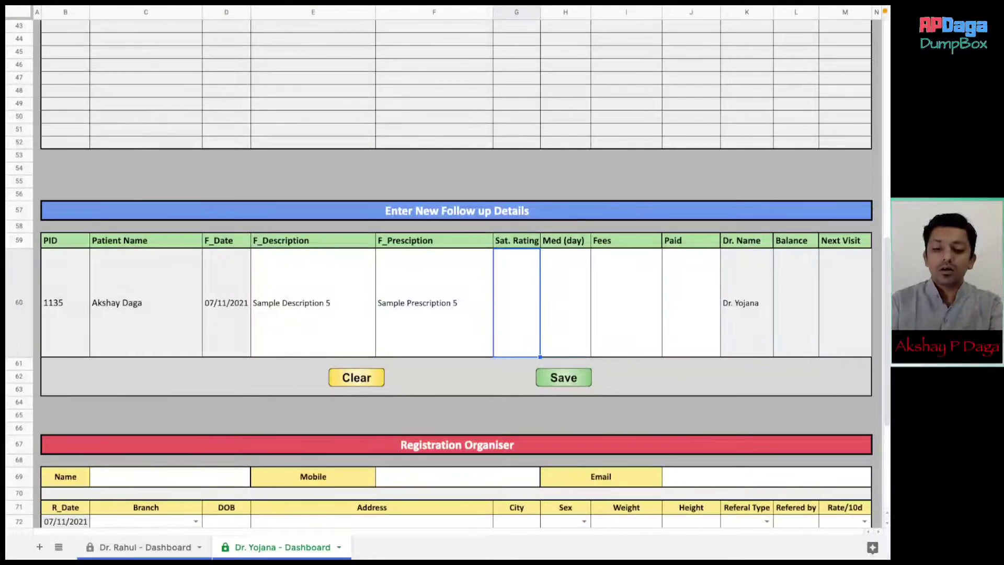
- Enter rating 80, 10 medicine days, ₹200 fees and ₹200 paid, then save the follow-up
type("80")
key("Tab")
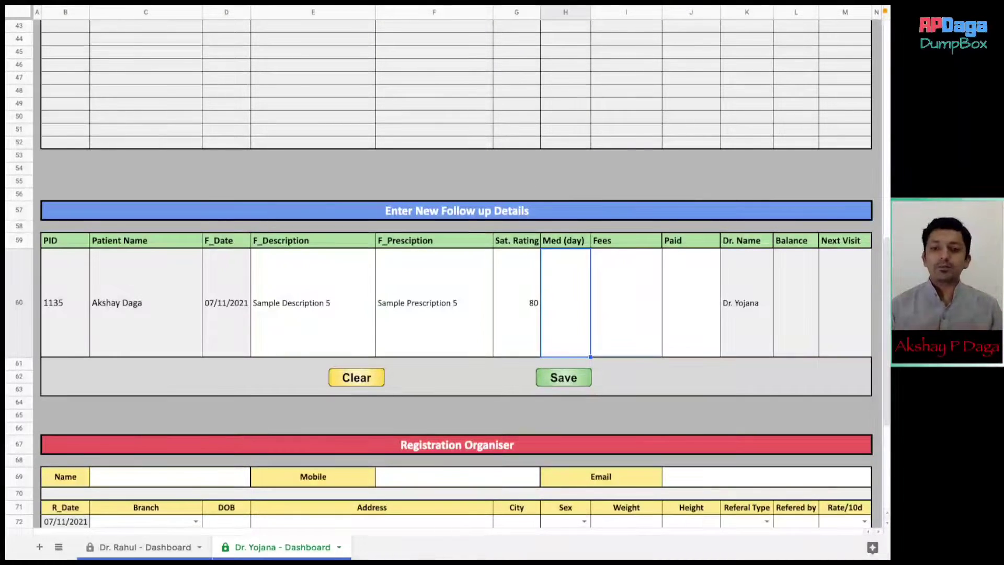
type("10")
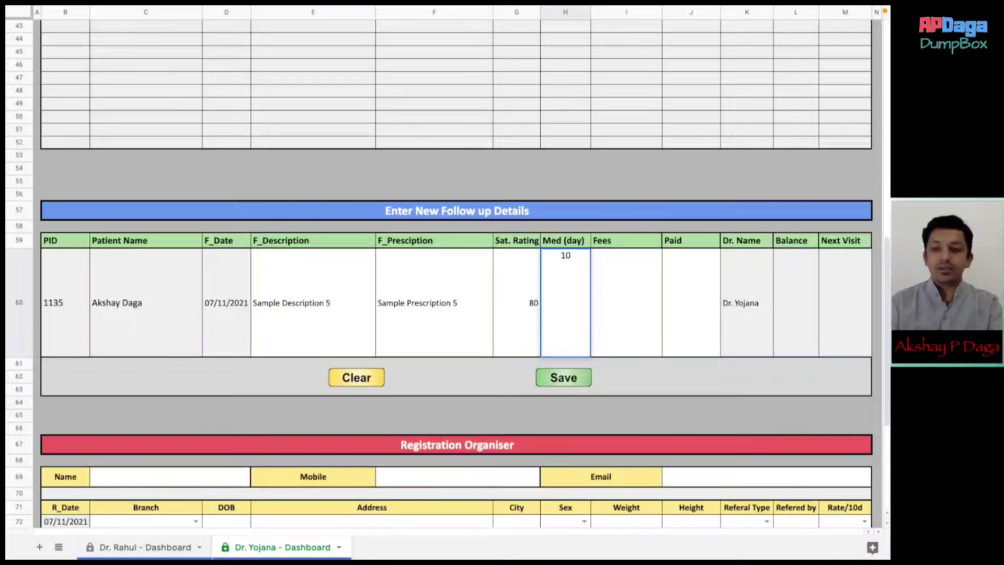
key("Tab")
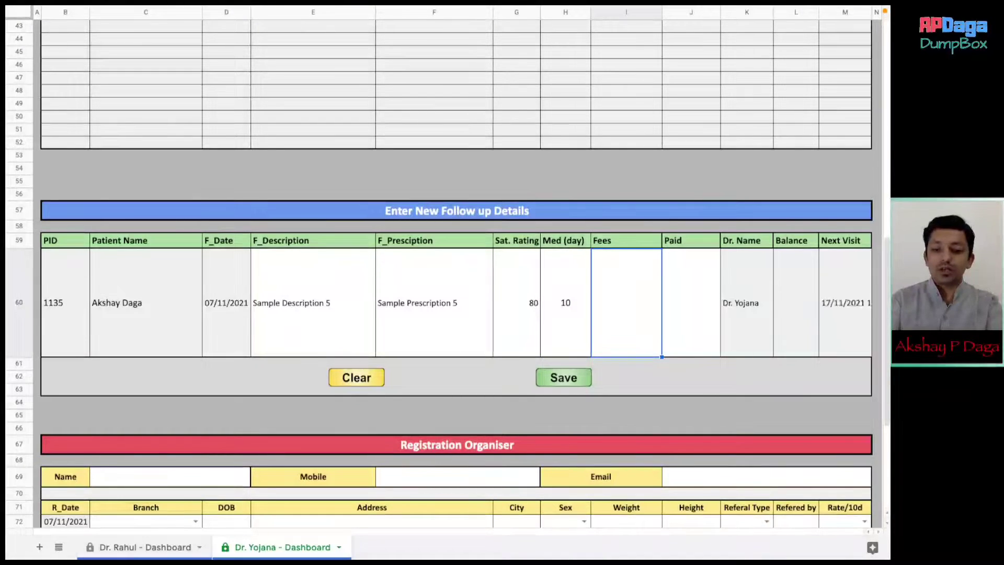
type("200")
key("Tab")
type("200")
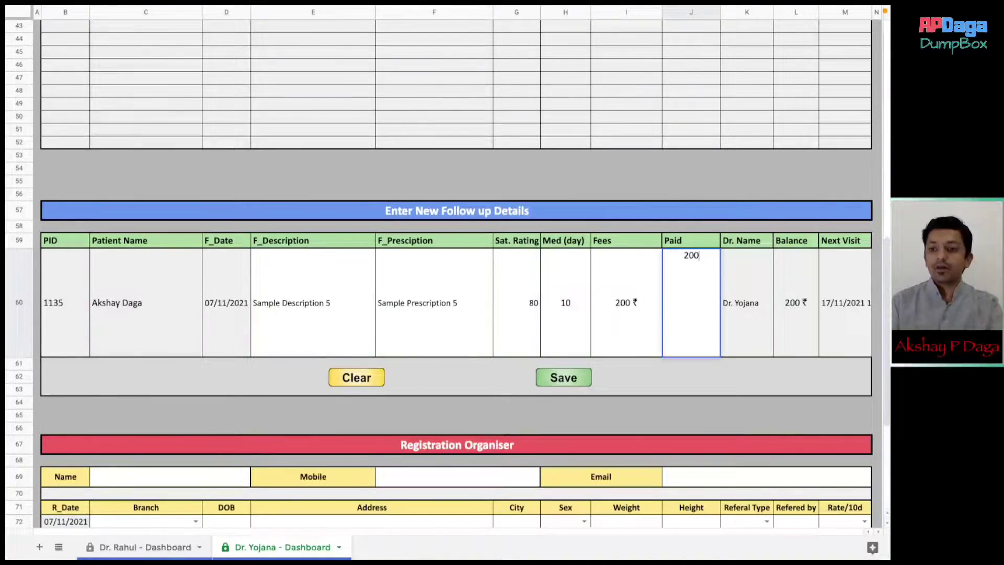
key("Tab")
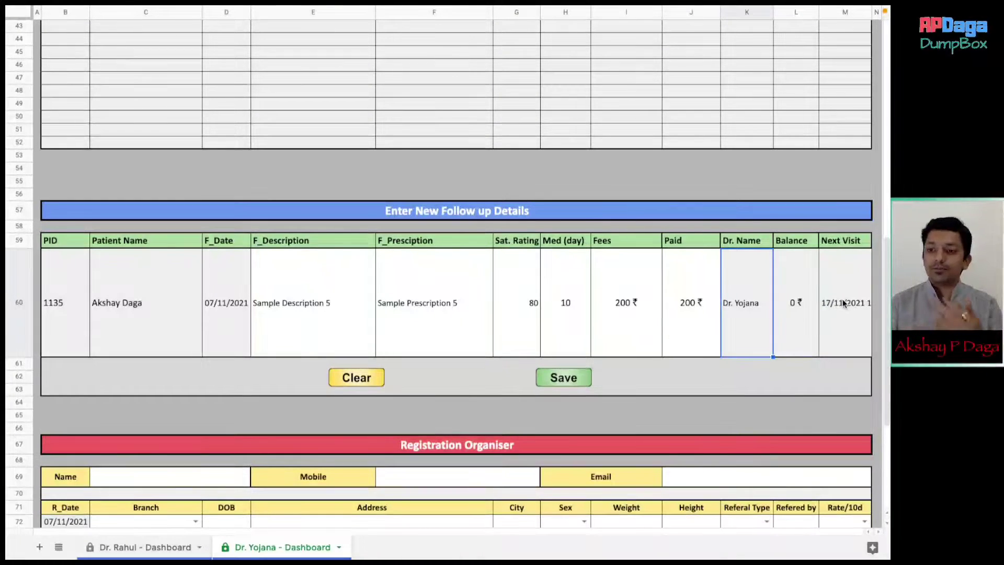
left_click(567, 379)
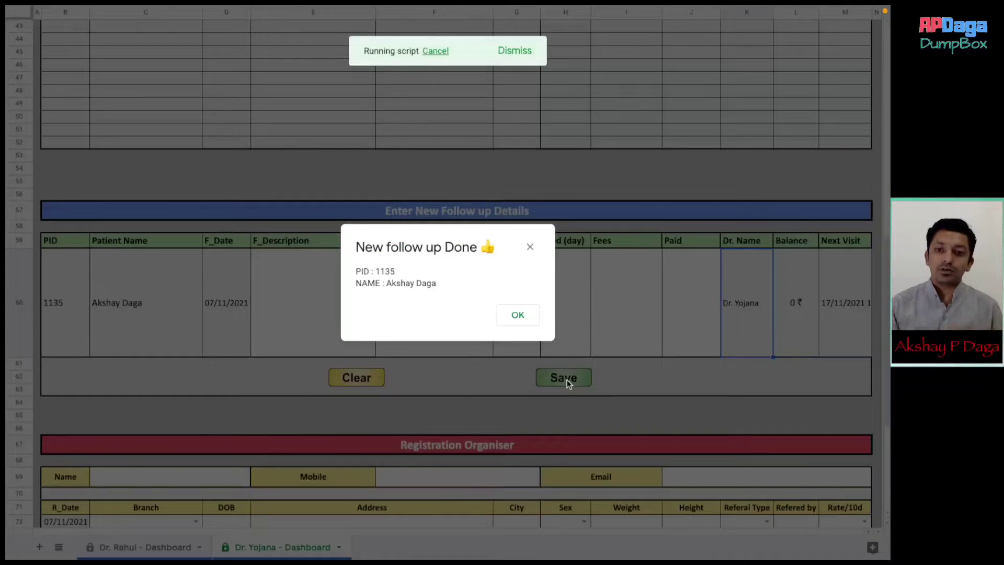
- Dismiss the saved confirmation, check Latest Follow up Details, then scroll to the Registration Organiser
left_click(514, 314)
scroll(513, 317, "up", 5)
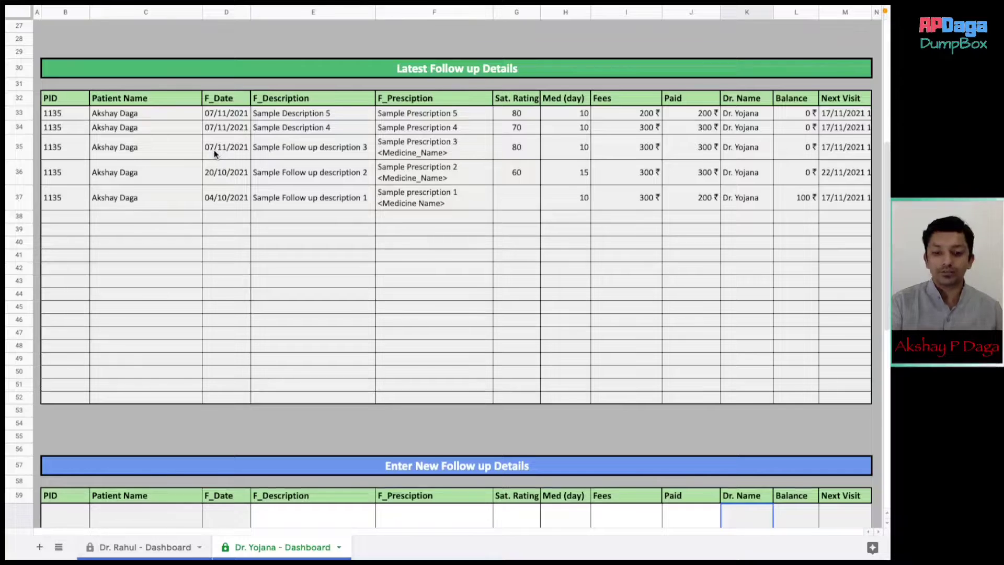
scroll(214, 150, "down", 5)
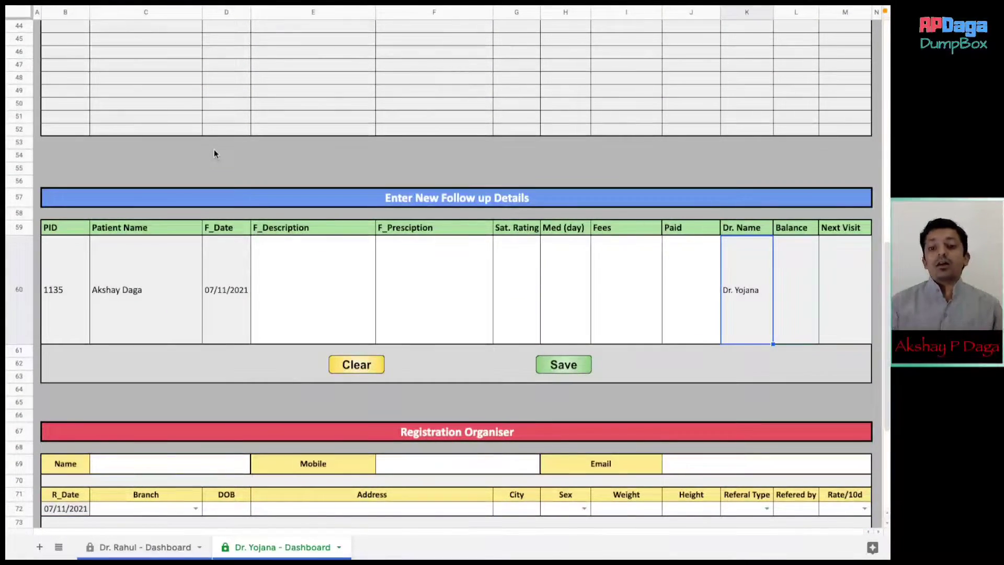
scroll(215, 154, "down", 4)
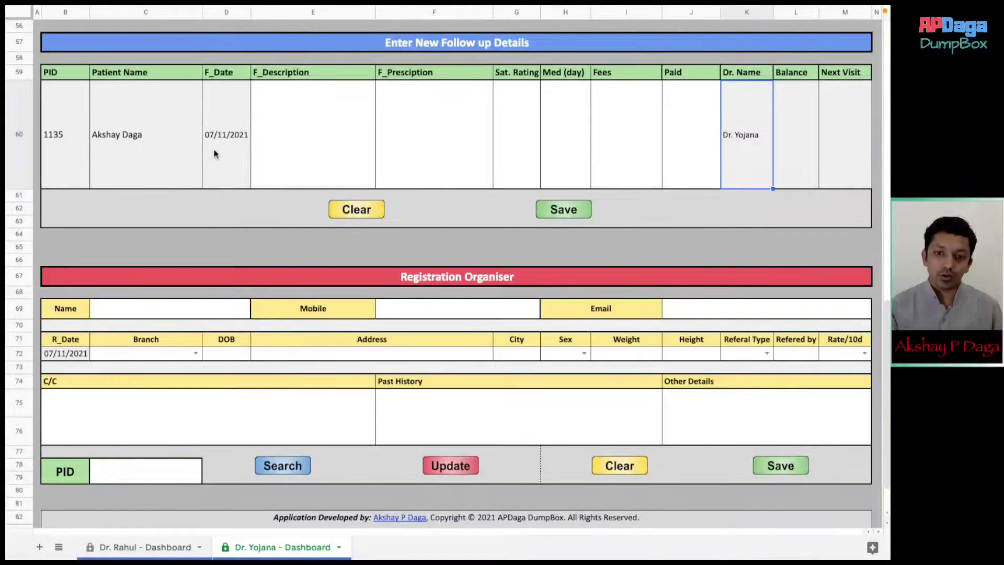
scroll(214, 149, "down", 2)
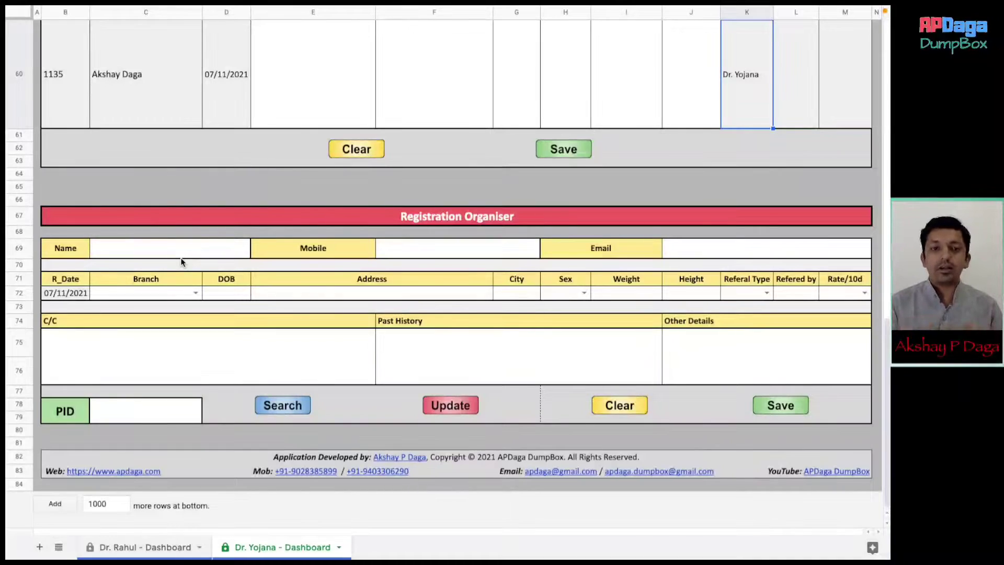
- Enter 'Sample Patient Name' in the Name cell of row 69
left_click(183, 249)
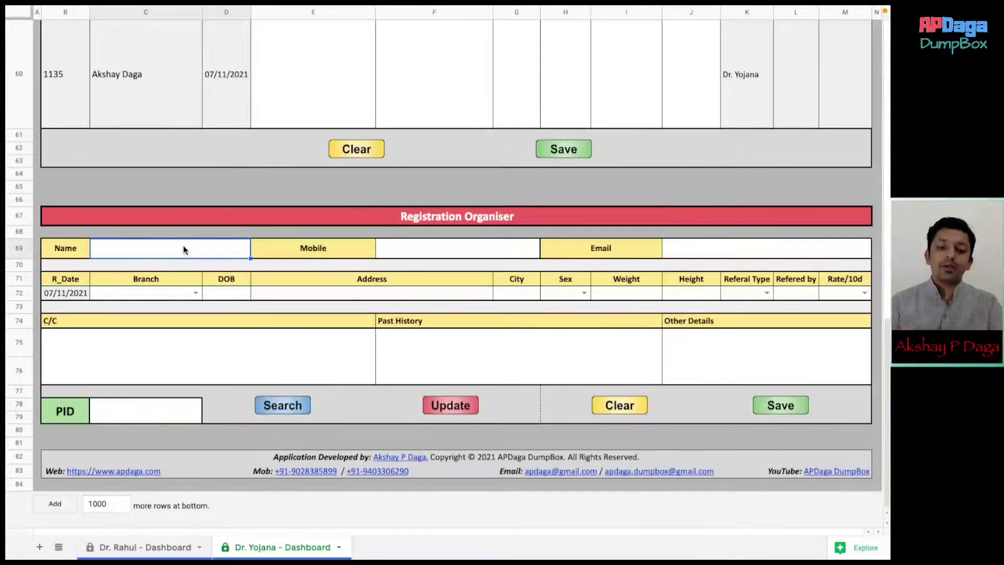
type("Samp")
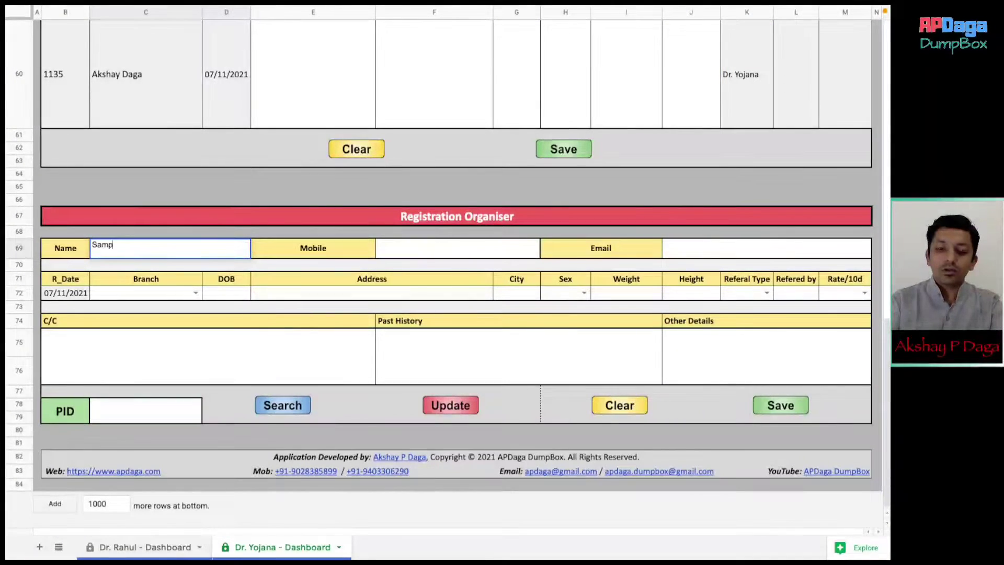
type("le Patien")
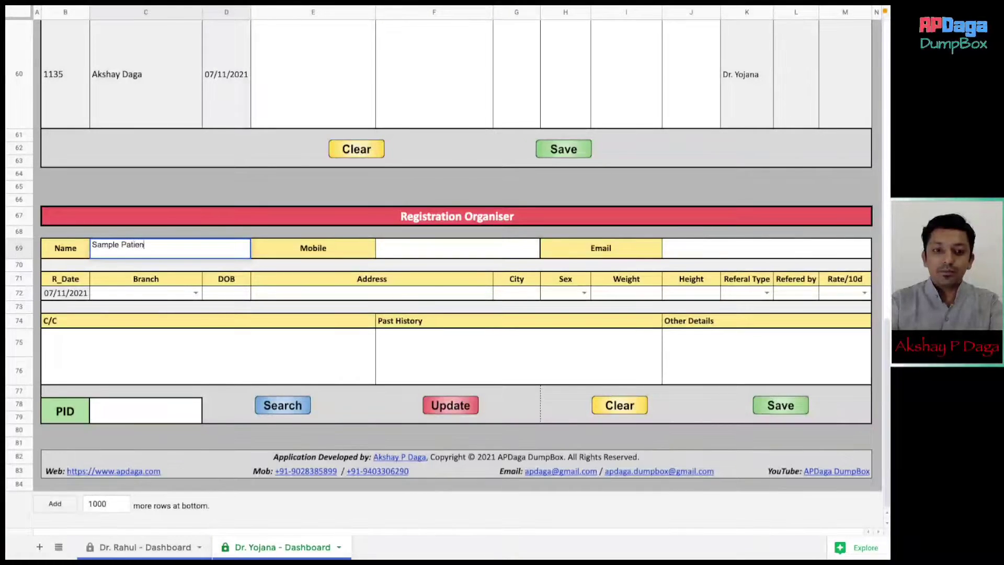
type("t Name")
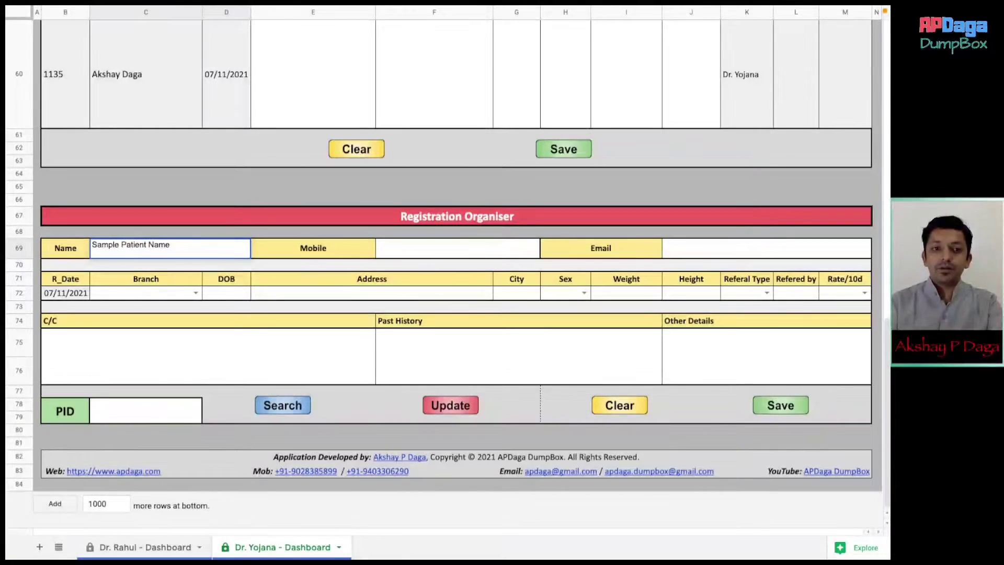
key("Tab")
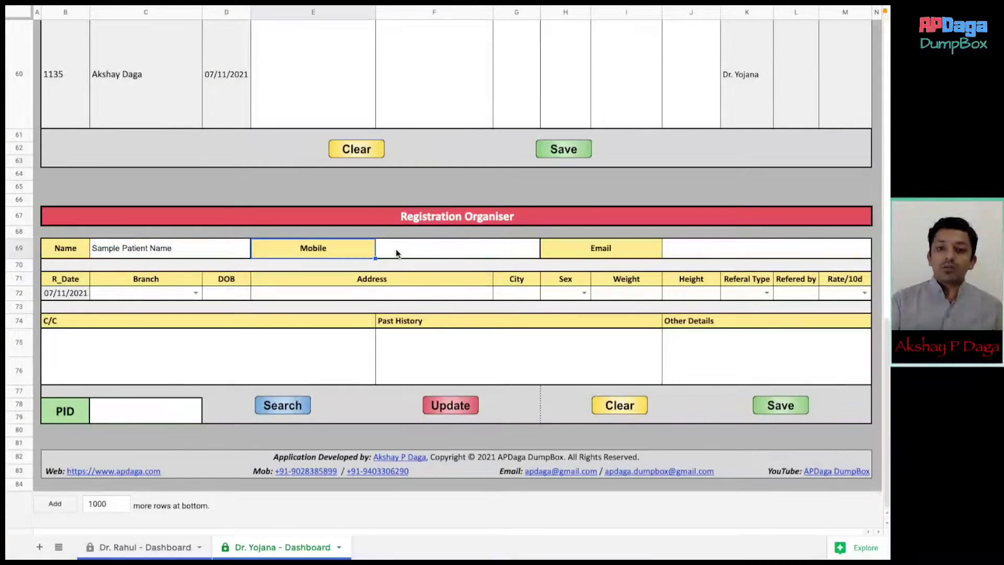
- Fix a rejected mobile entry by entering the patient's ten-digit mobile number
left_click(396, 249)
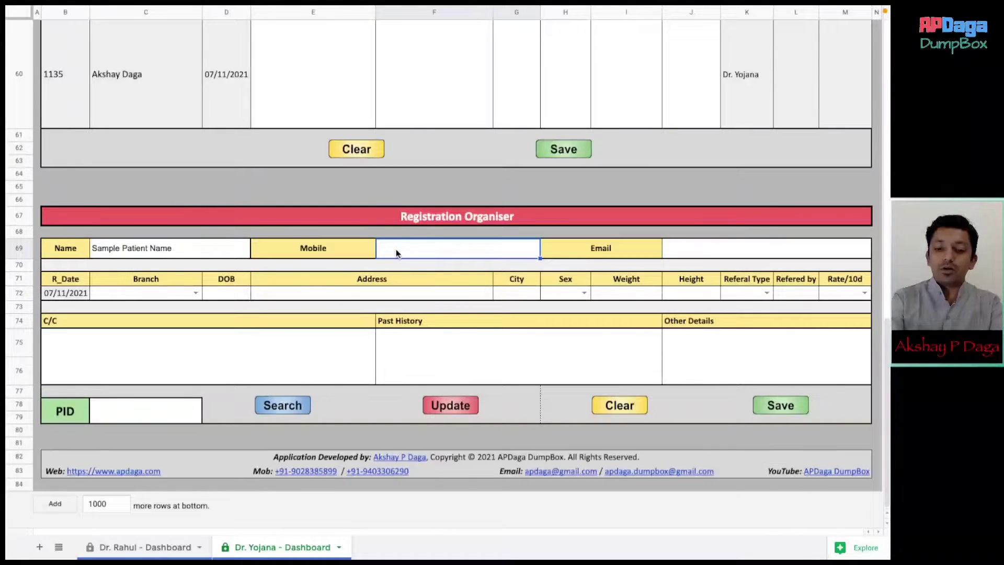
type("8797fh")
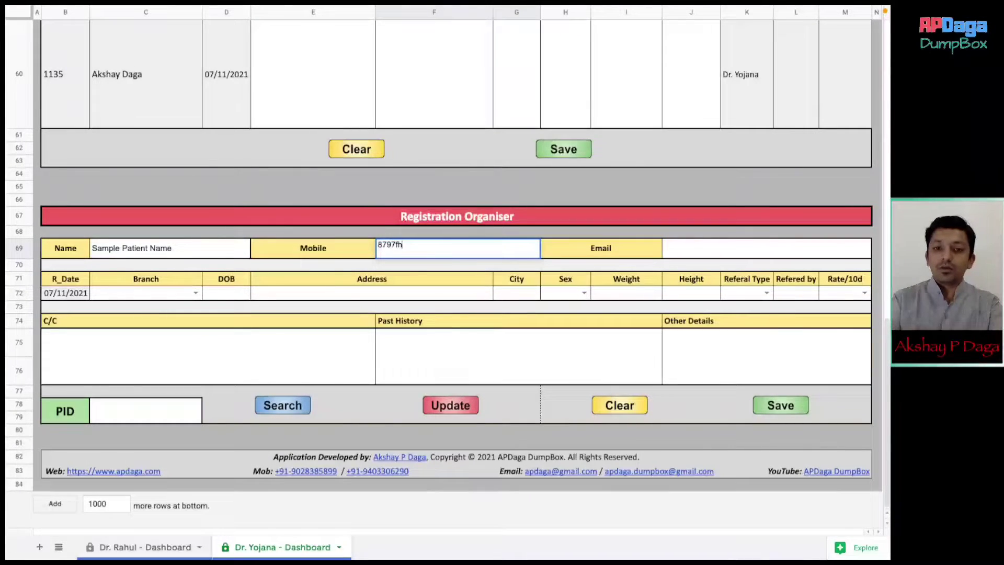
key("Return")
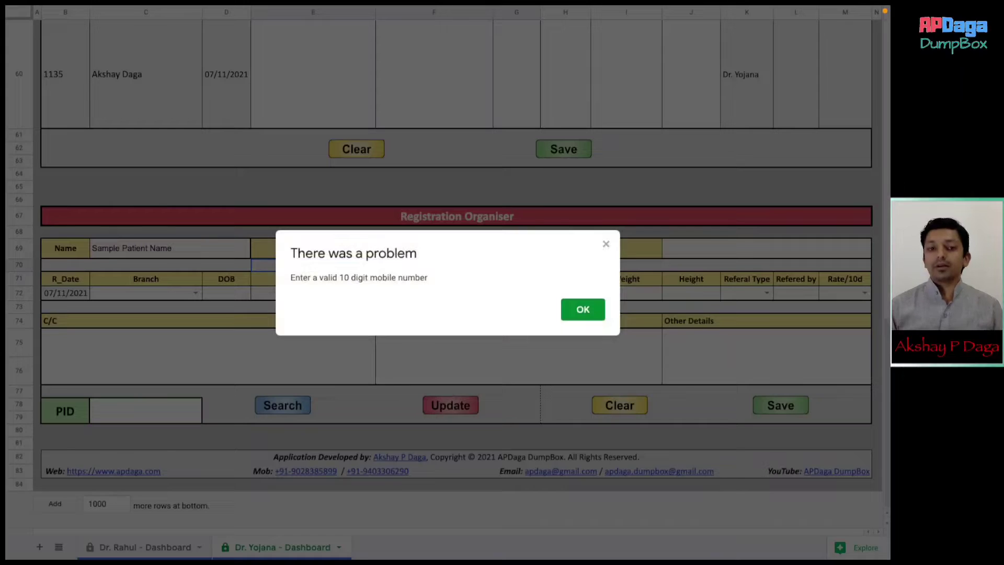
left_click(580, 314)
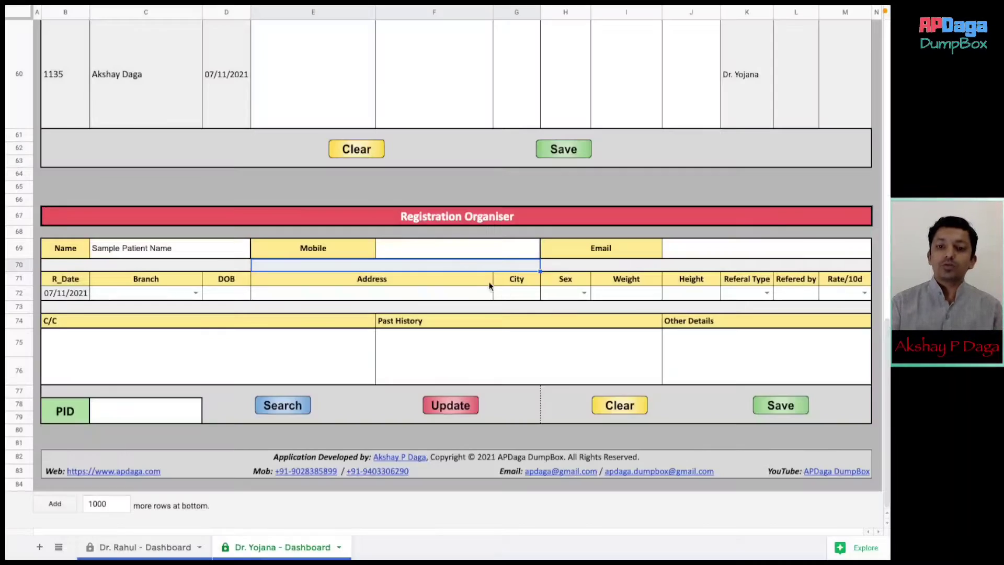
left_click(469, 254)
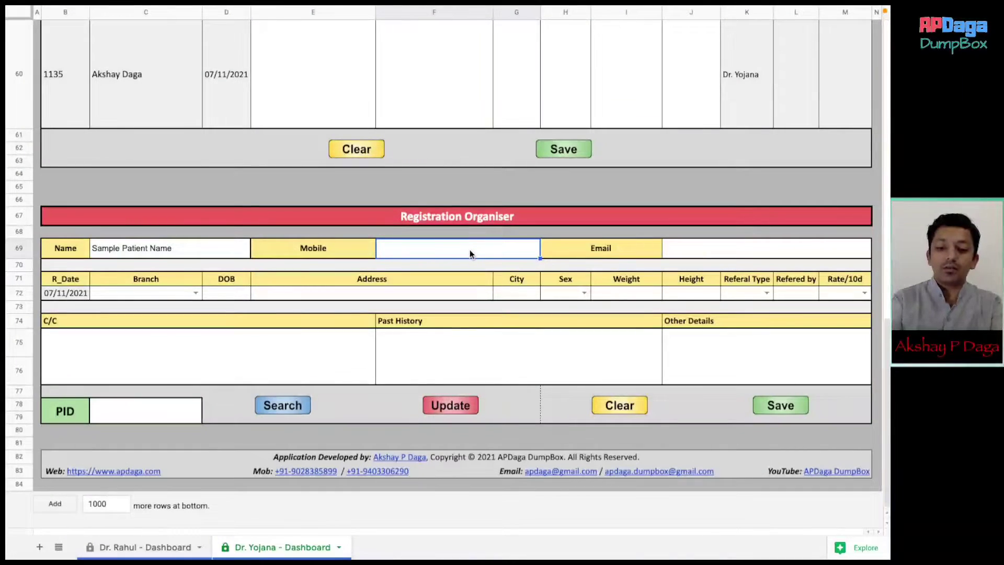
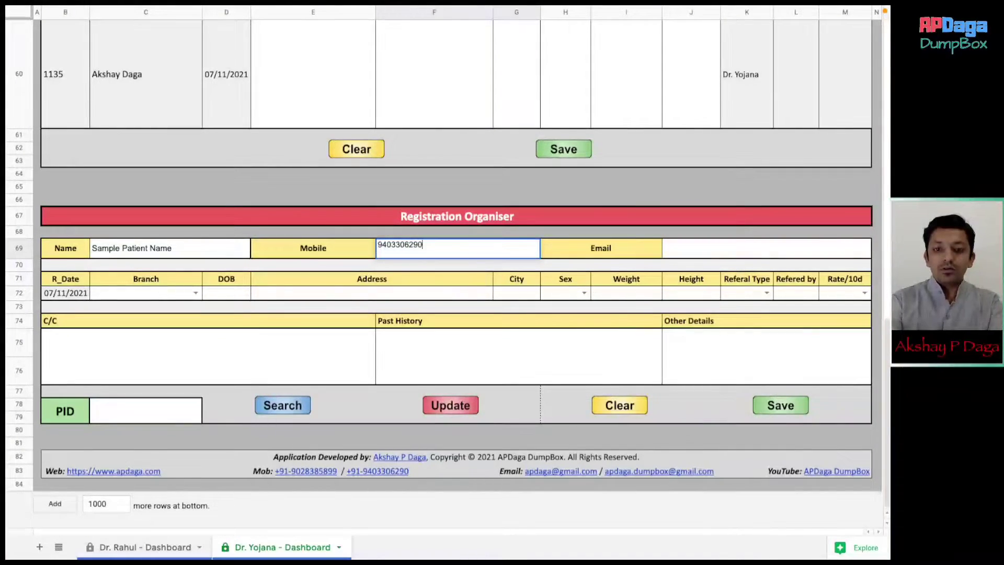
key("Tab")
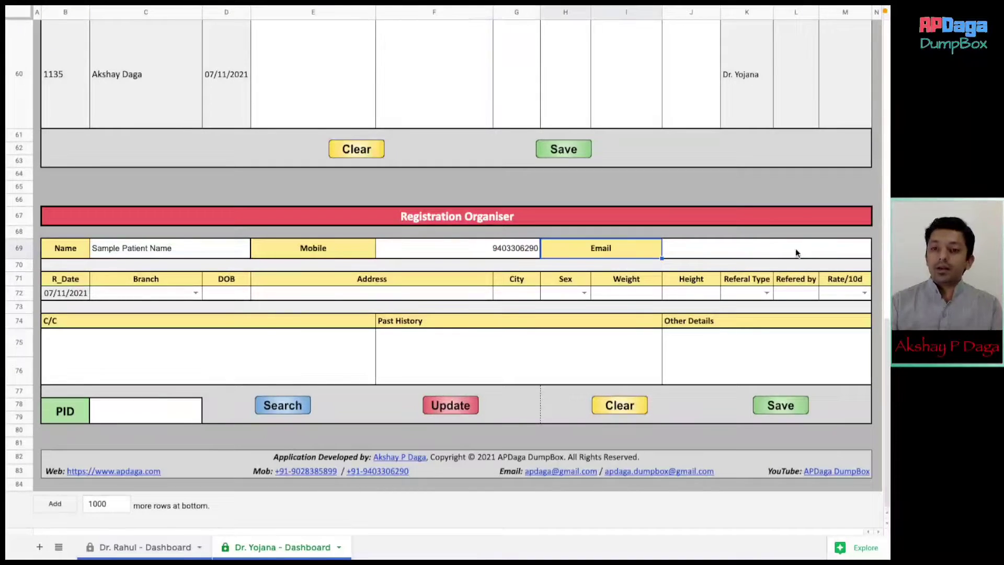
- Enter the patient's e-mail address after the first incomplete entry is rejected
left_click(795, 251)
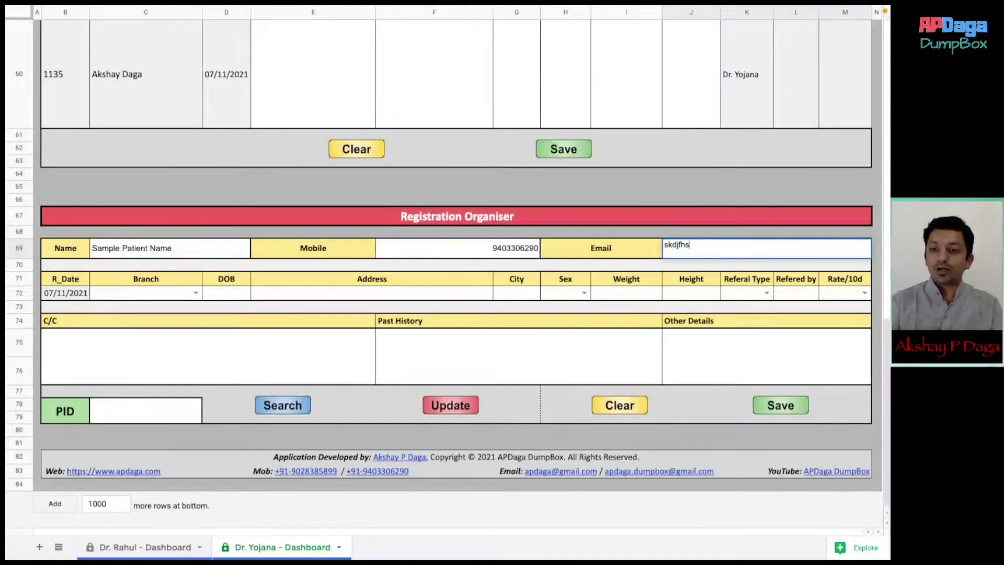
key("Return")
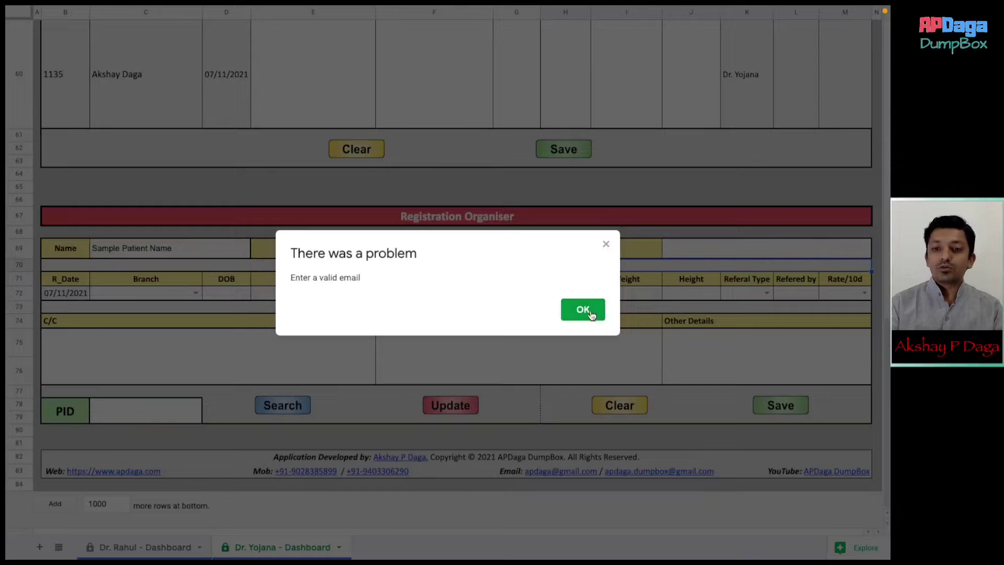
left_click(587, 313)
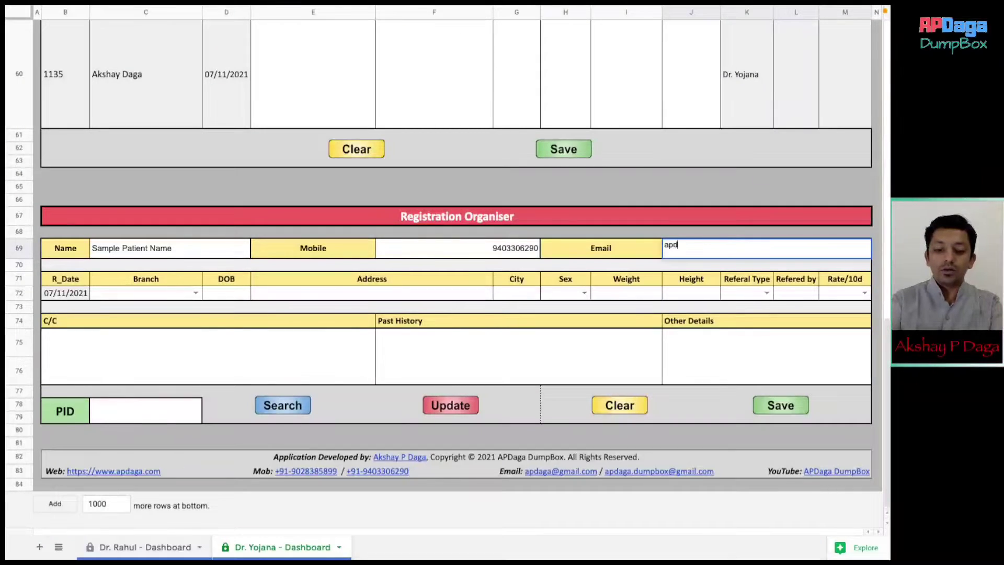
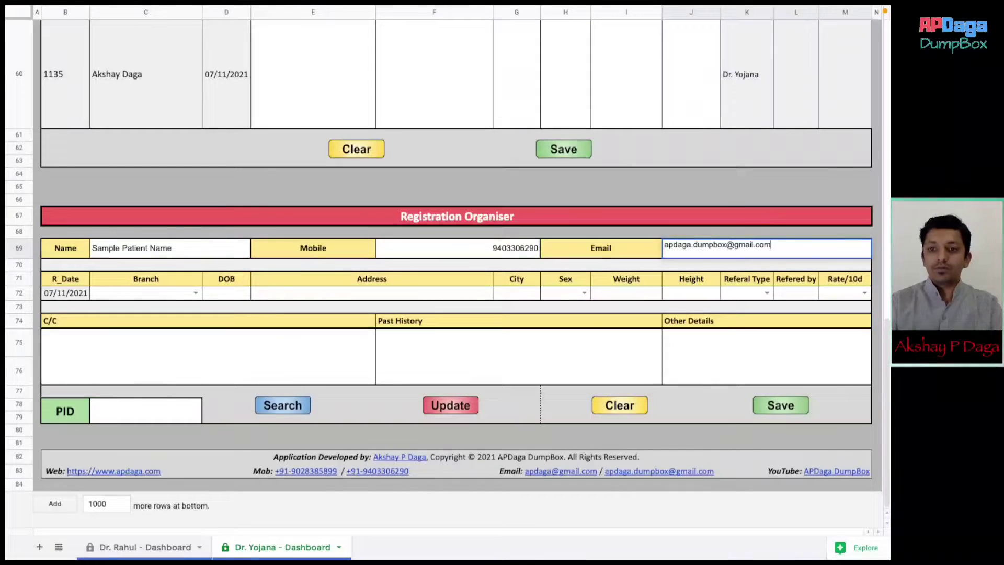
- Enter C/C 'Sample CC', past history 'Sample History' and other details, then save and confirm
left_click(217, 338)
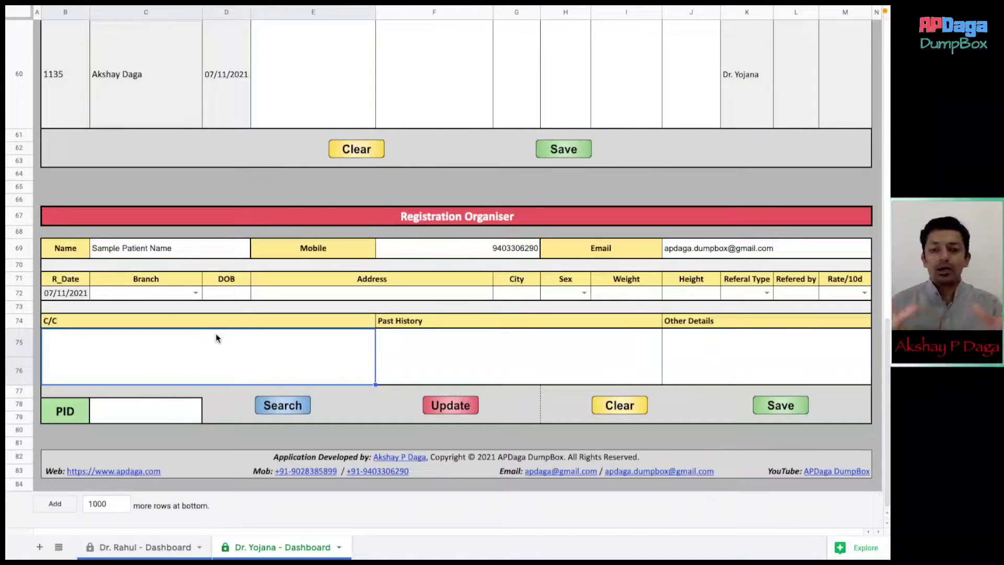
type("Sample CC")
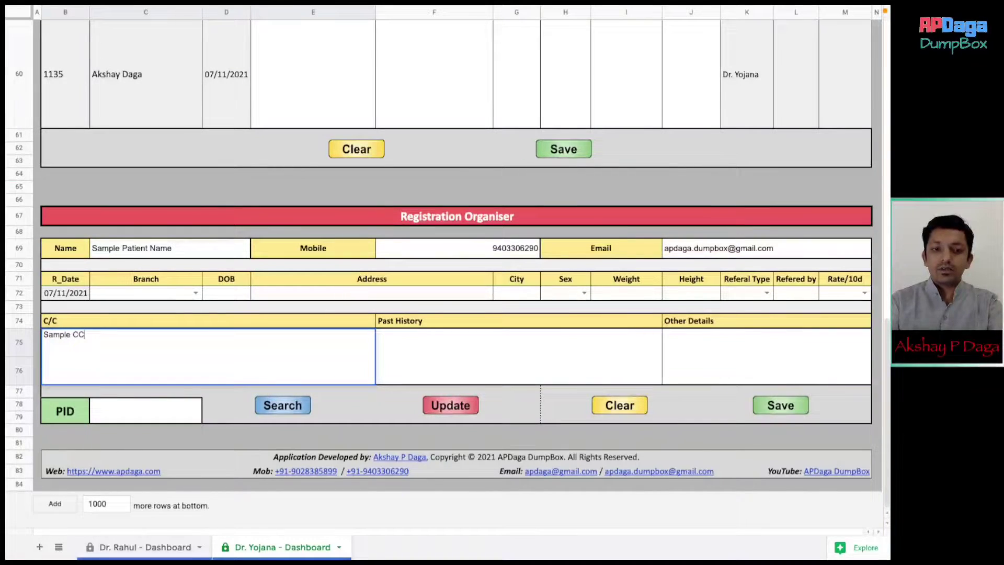
key("Tab")
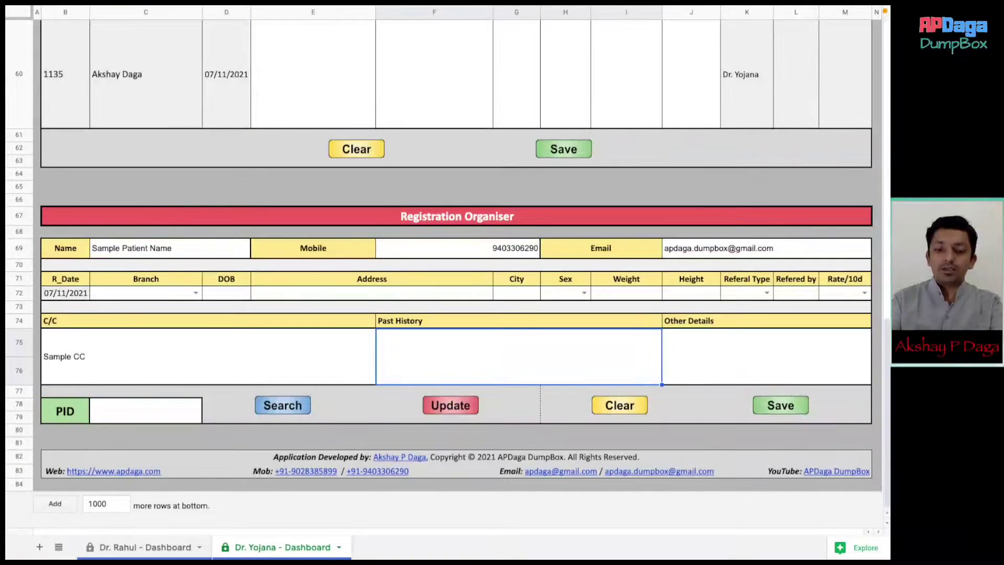
type("Sample His")
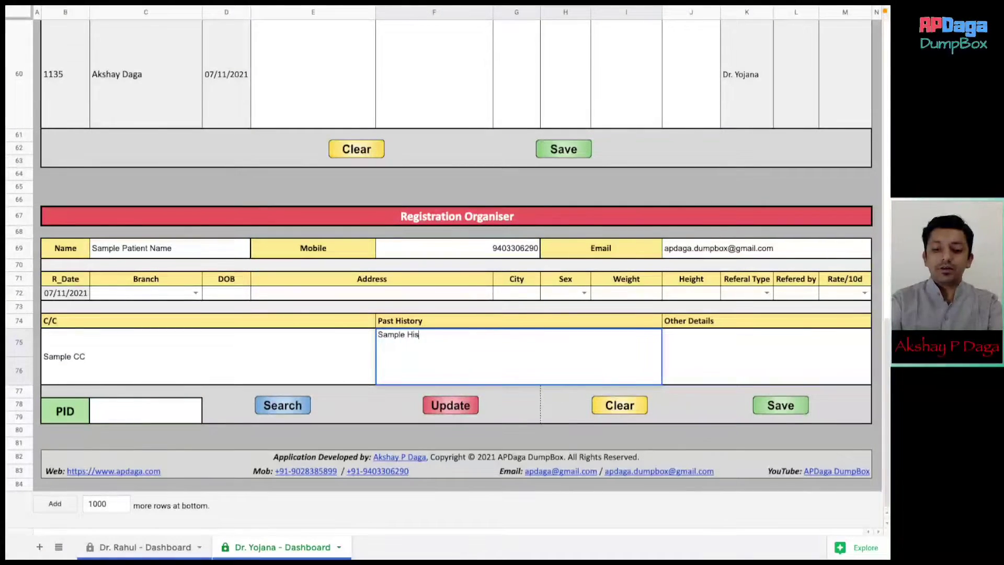
type("tory")
key("Tab")
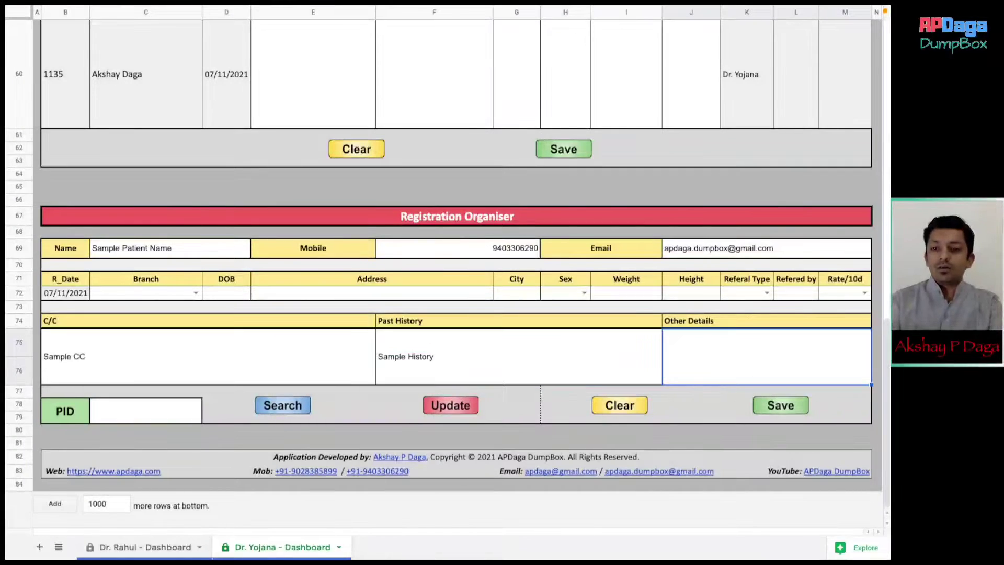
type("fhsdk")
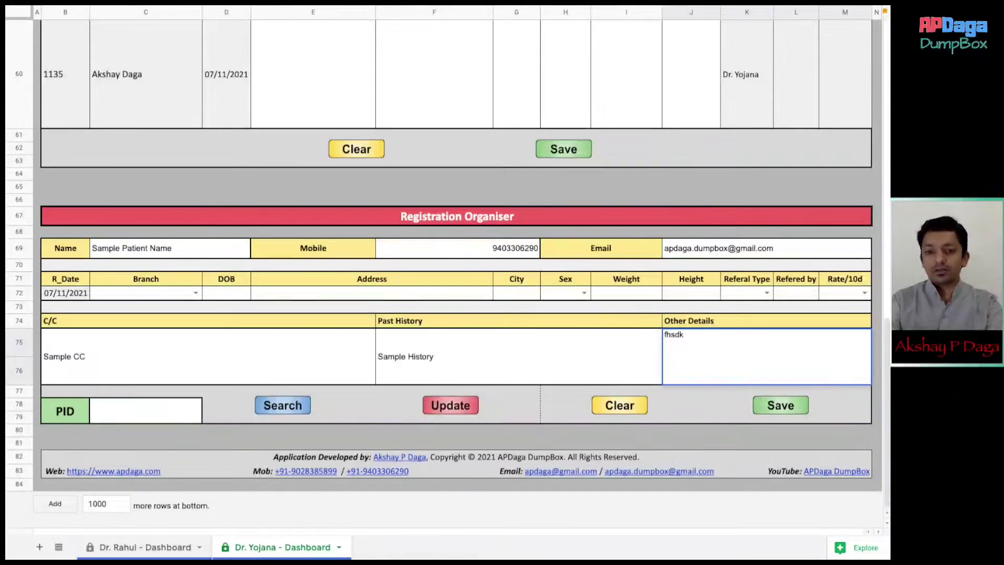
left_click(208, 356)
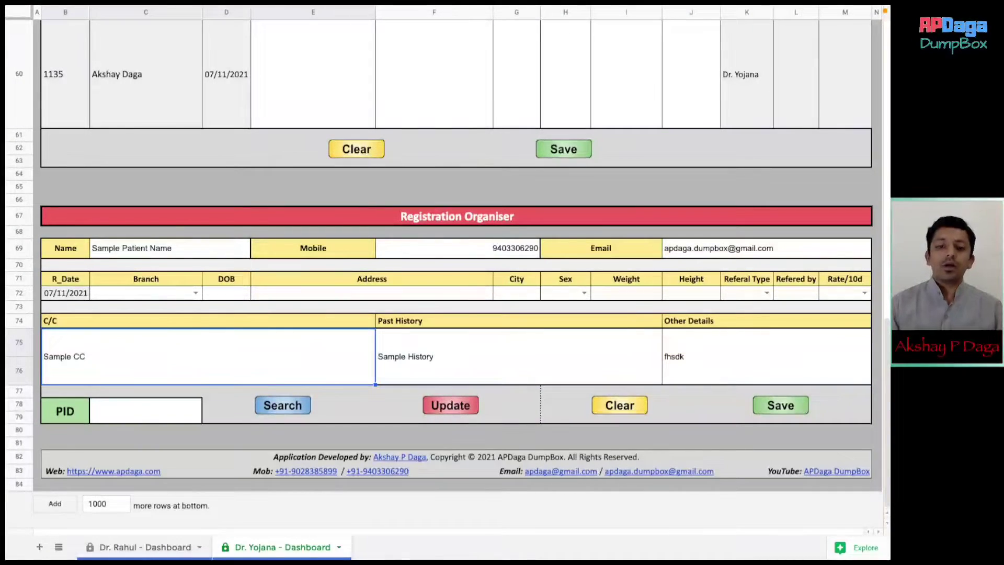
left_click(793, 407)
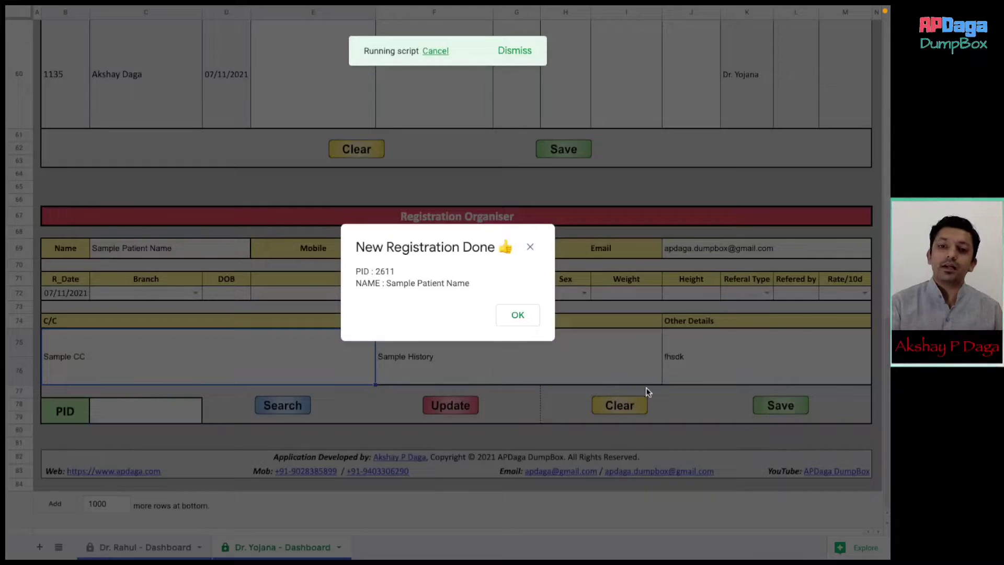
left_click(519, 313)
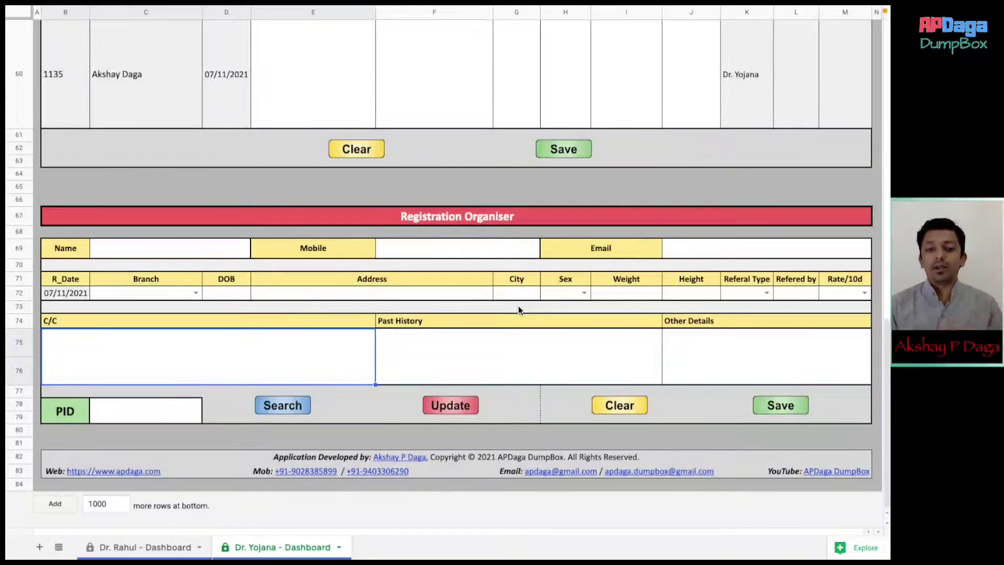
- Load the existing patient by PID, change Past History to 'Pain in legs' and update the registration
left_click(166, 413)
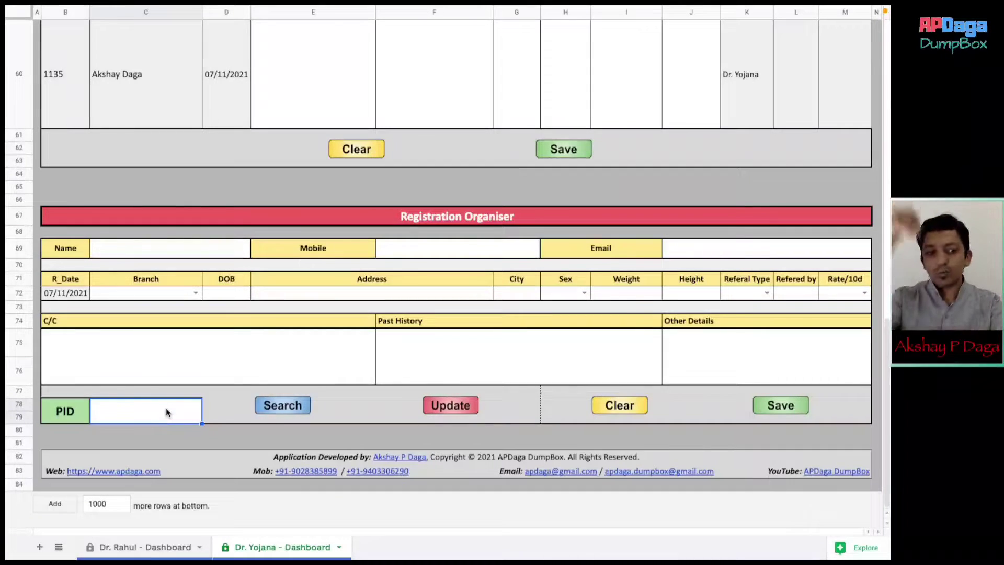
type("1135")
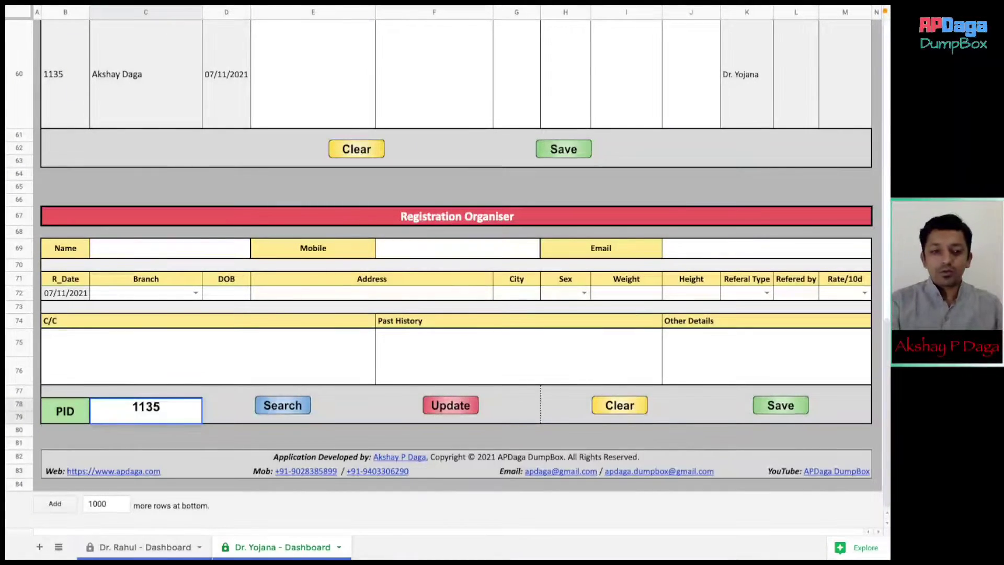
key("Return")
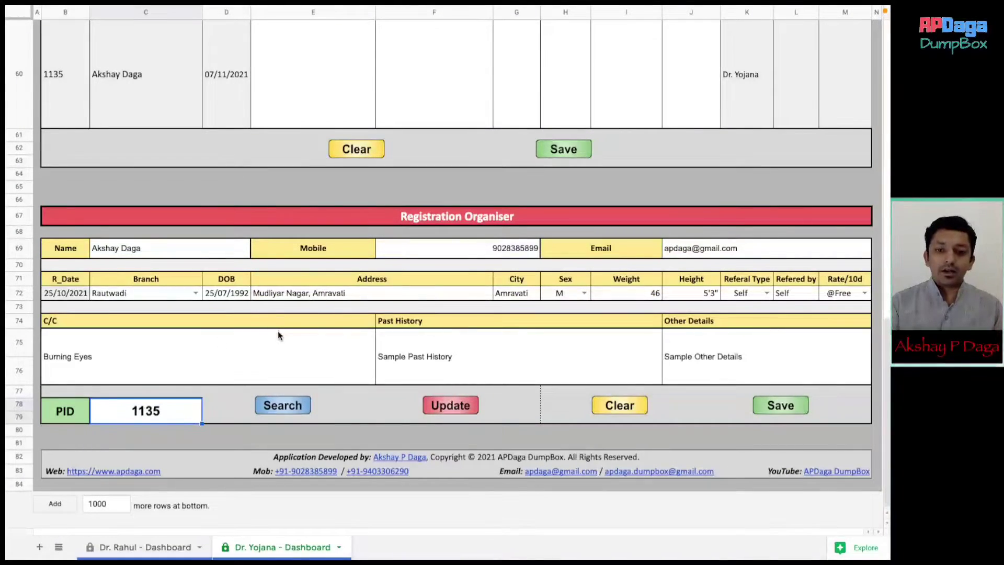
left_click(452, 347)
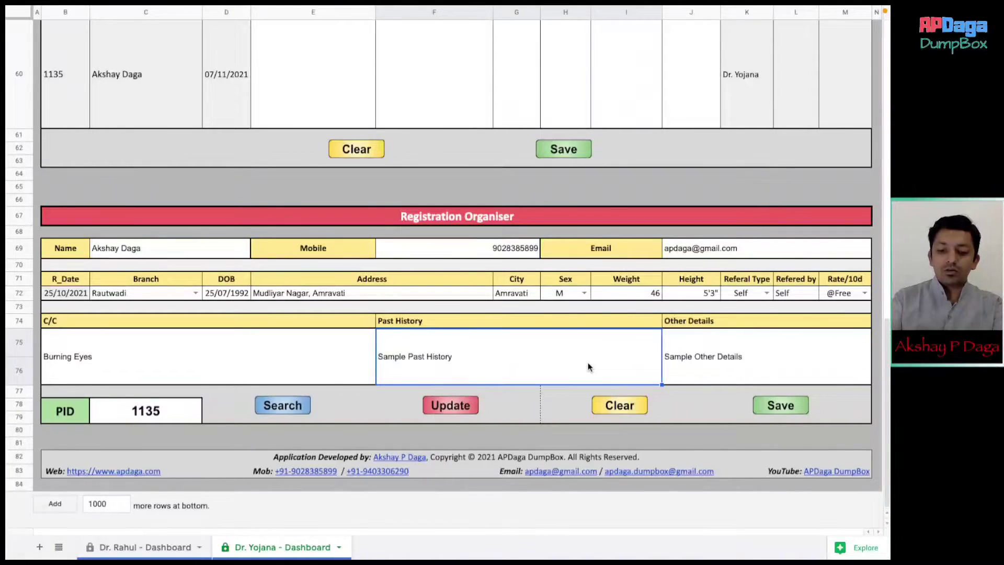
type("Pain")
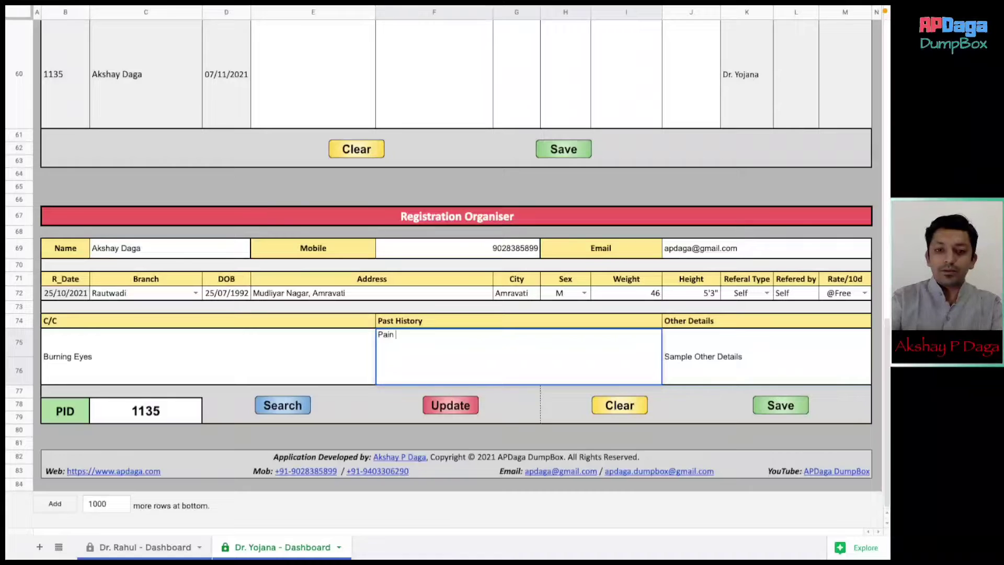
type(" in legs")
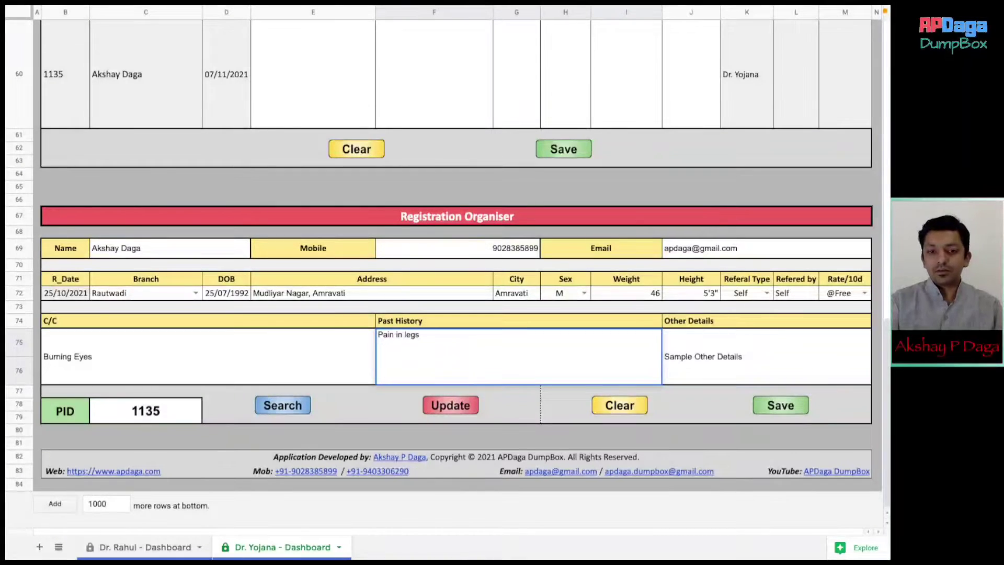
key("Return")
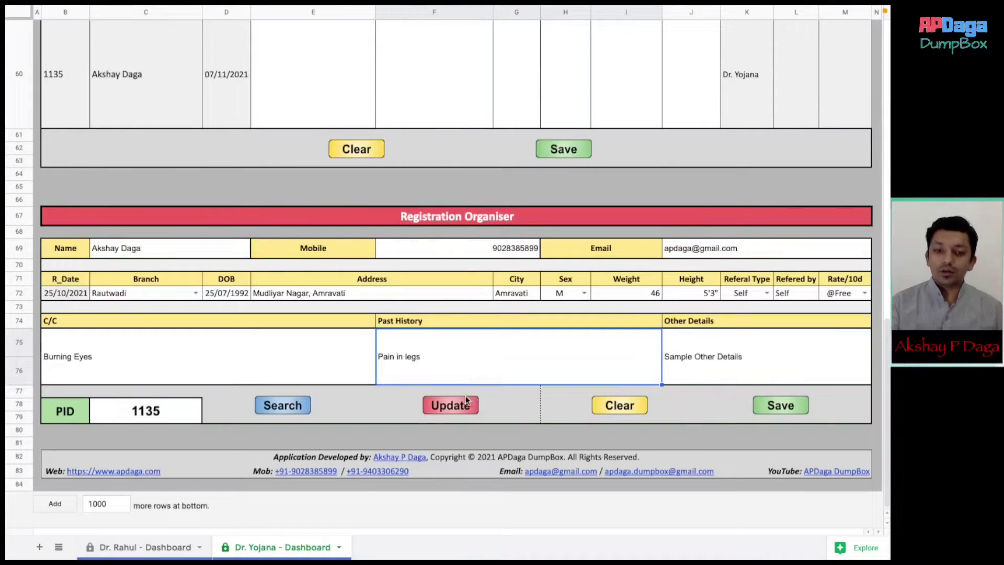
left_click(470, 407)
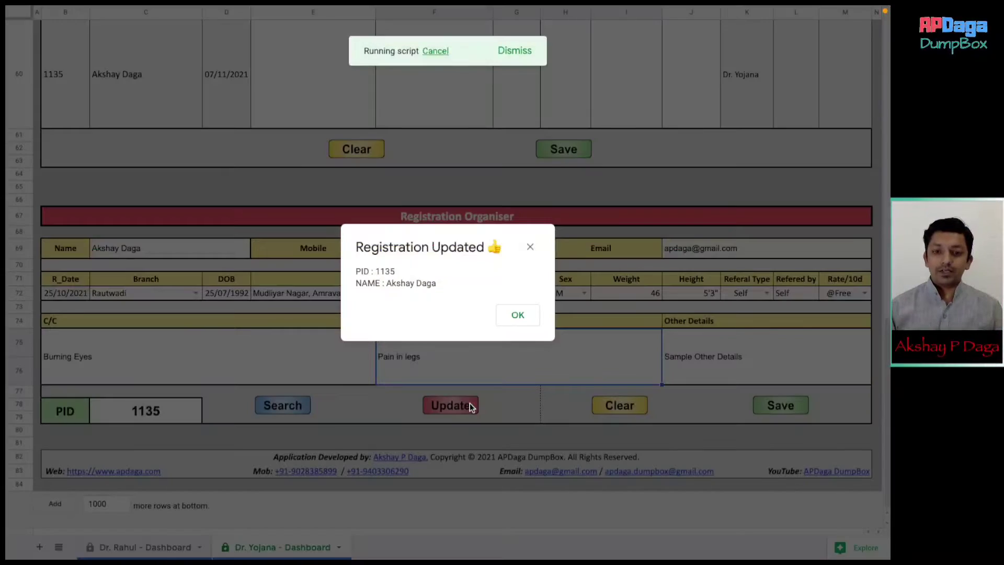
- Acknowledge the Registration Updated message and scroll down to check the 'Pain in legs' history
left_click(518, 315)
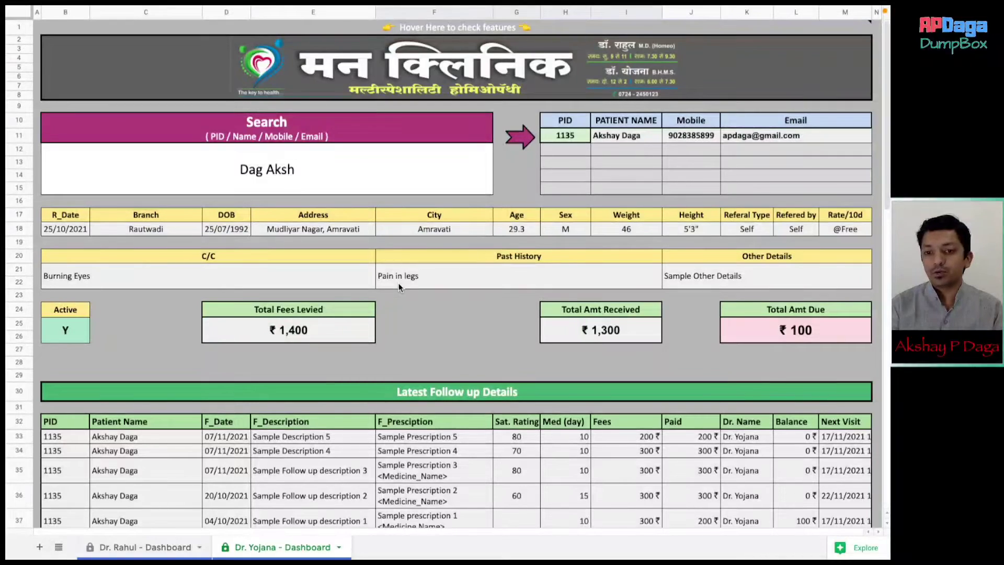
scroll(399, 284, "down", 5)
scroll(399, 283, "down", 15)
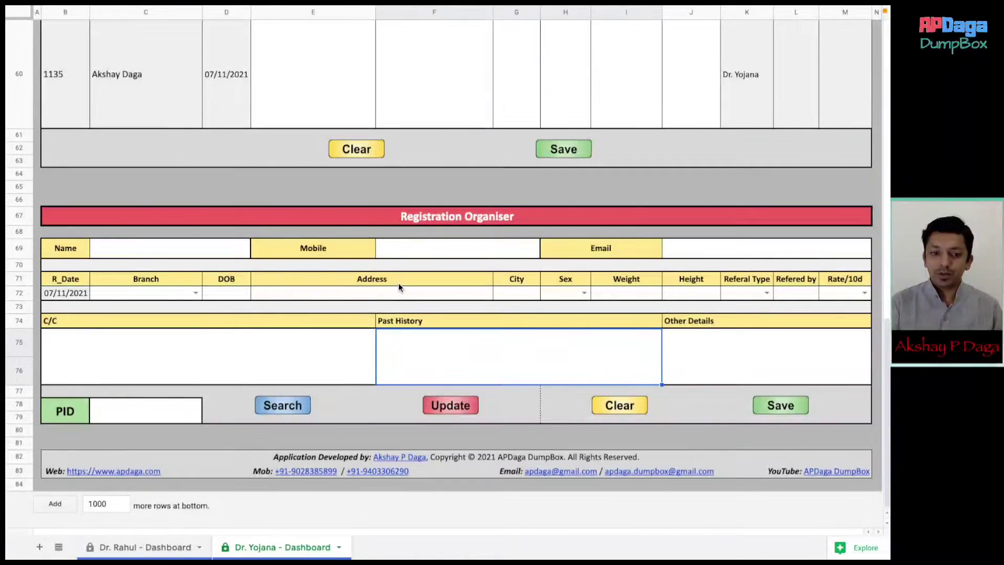
- Scroll up to the patient summary showing ₹1,400 levied, ₹1,300 received and ₹100 due
scroll(399, 287, "up", 3)
scroll(399, 287, "up", 10)
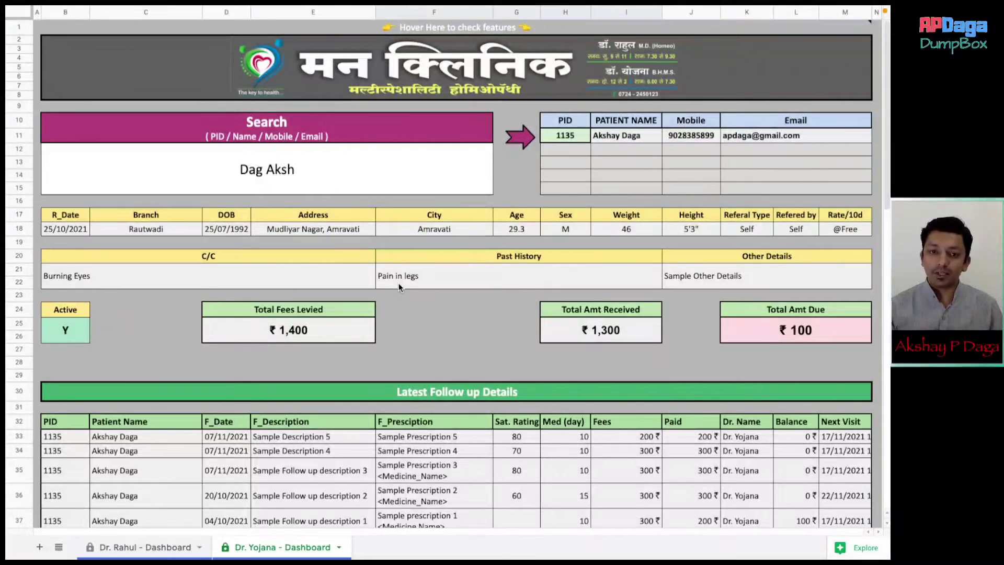
scroll(398, 283, "down", 15)
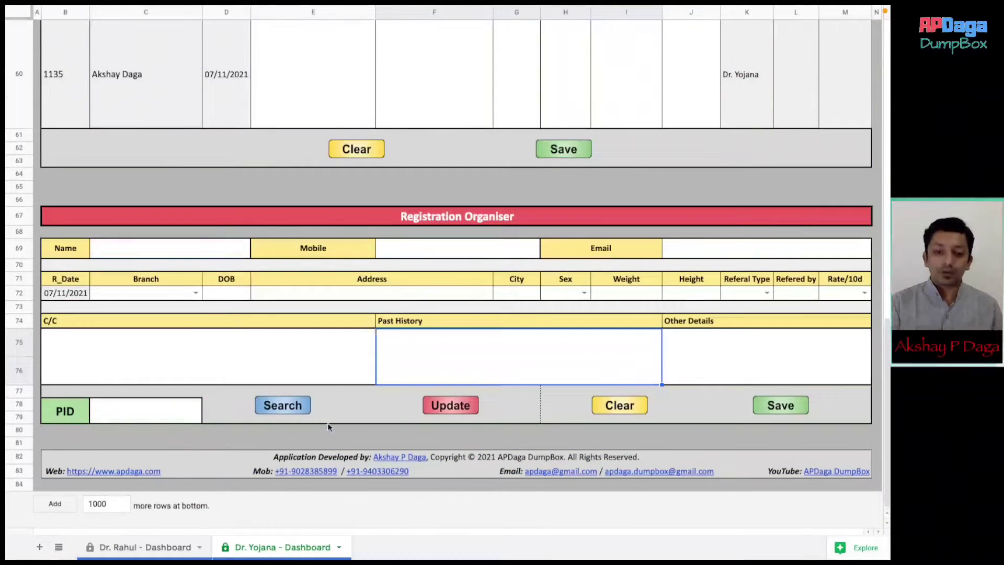
left_click(336, 441)
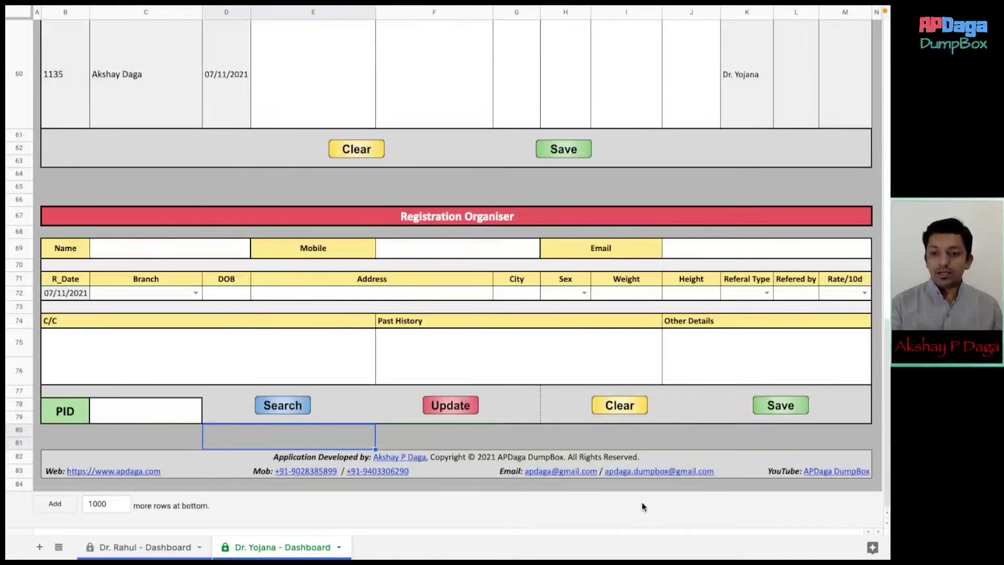
left_click(729, 485)
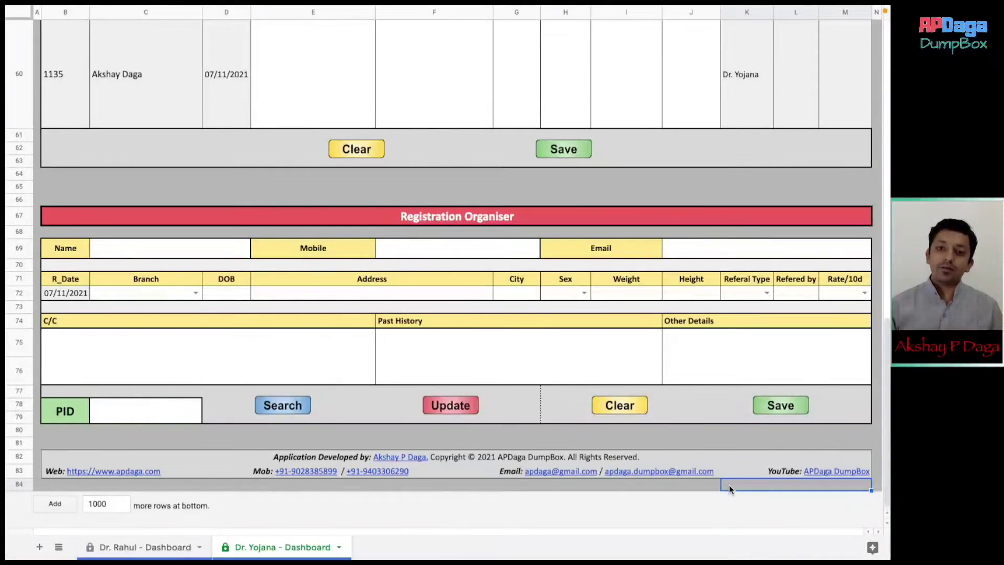
scroll(729, 485, "up", 5)
scroll(728, 485, "up", 8)
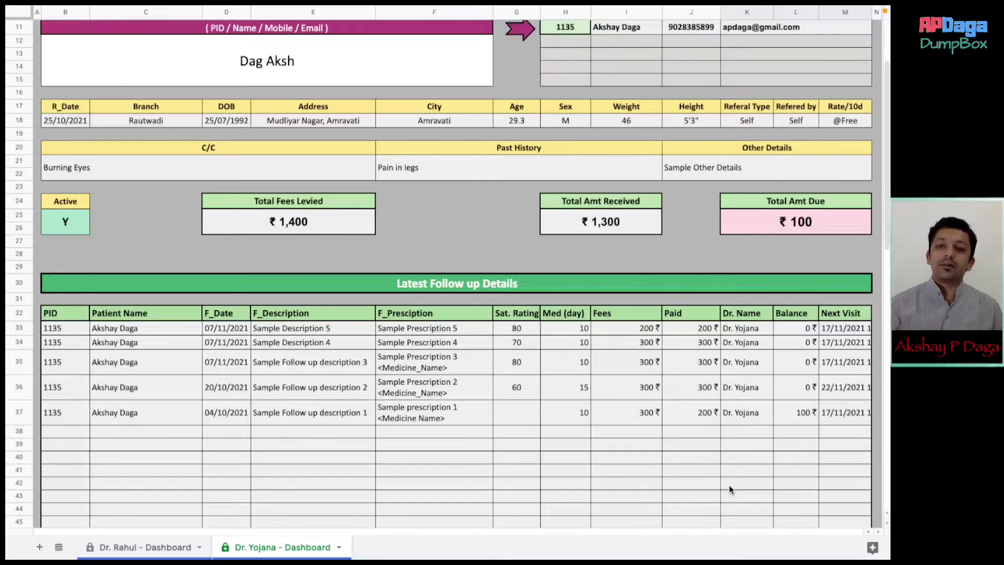
scroll(729, 485, "up", 3)
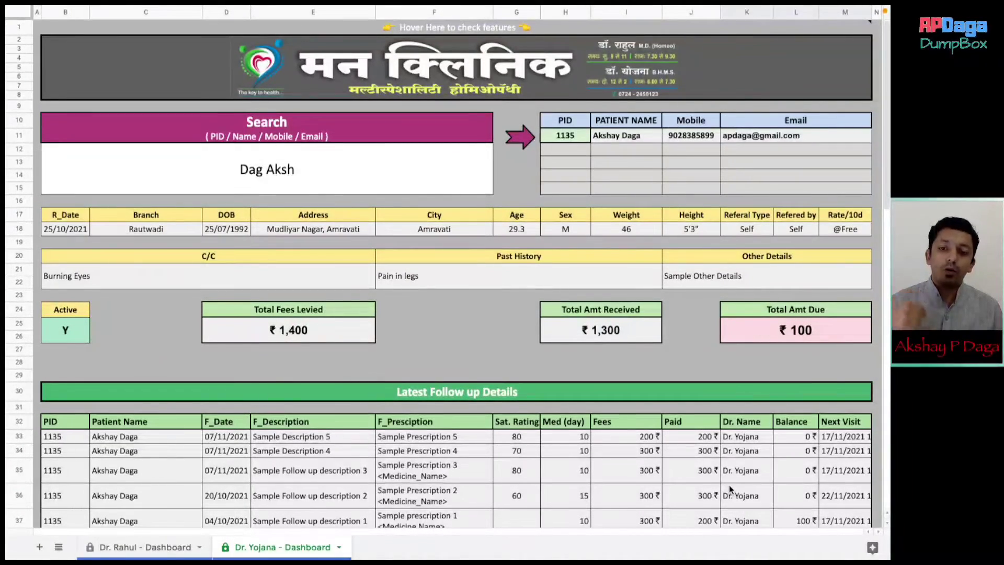
left_click(789, 358)
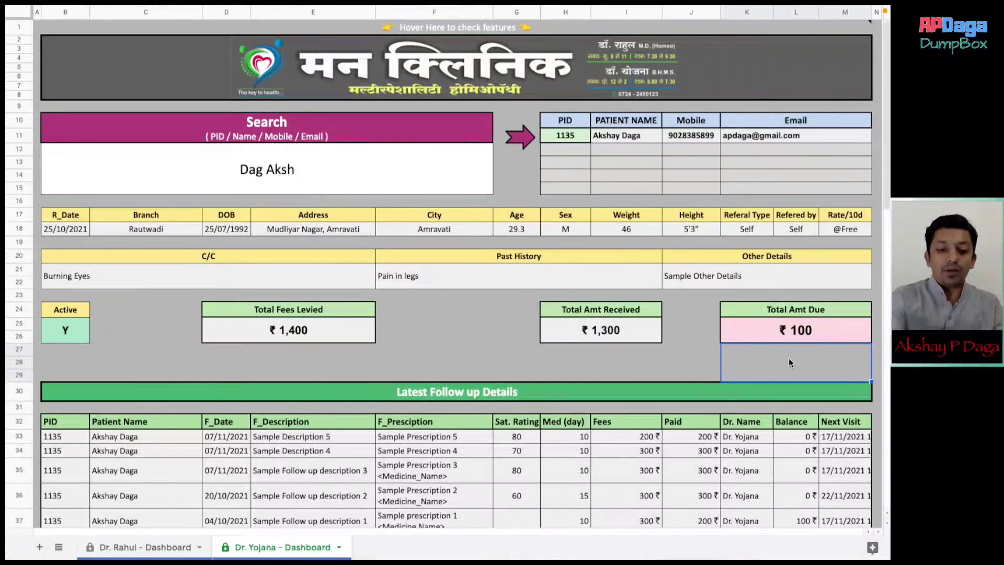
key("ctrl+Up")
key("ctrl+Up")
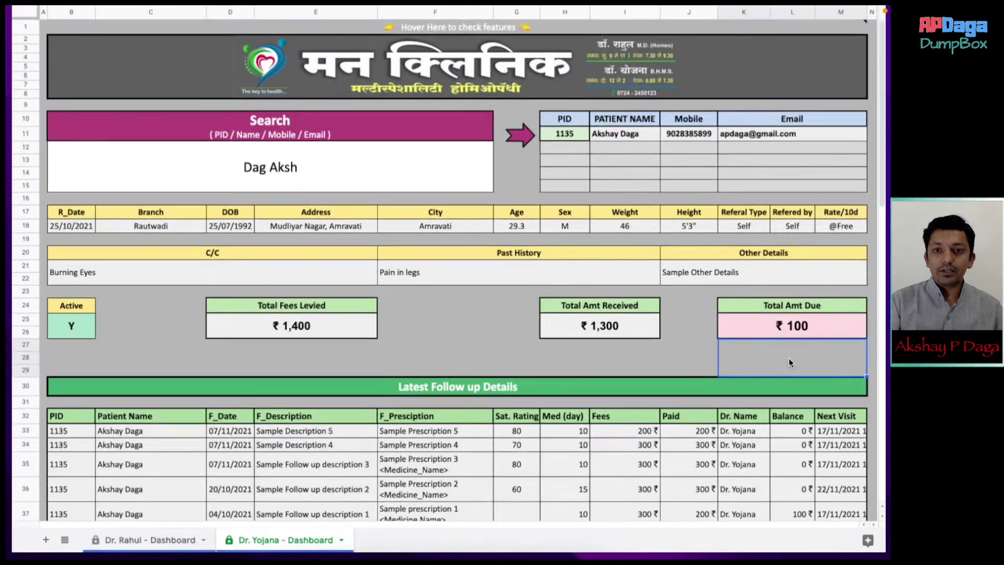
scroll(677, 313, "down", 15)
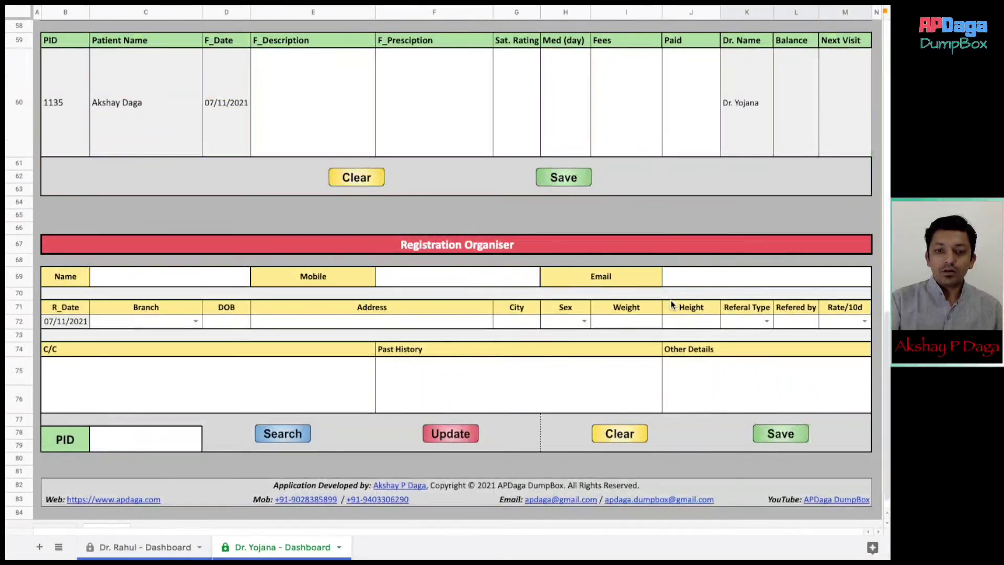
scroll(672, 303, "down", 1)
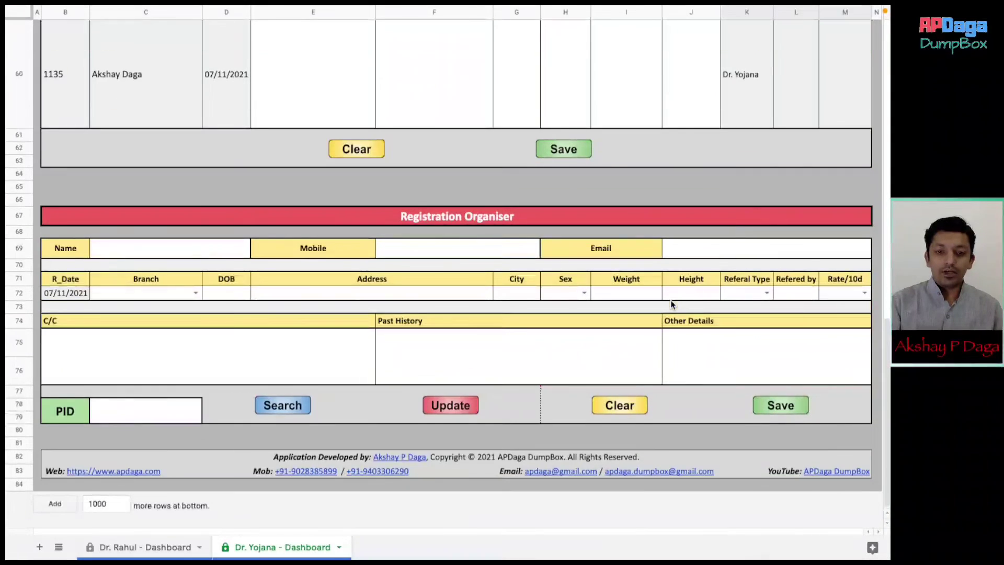
left_click(580, 488)
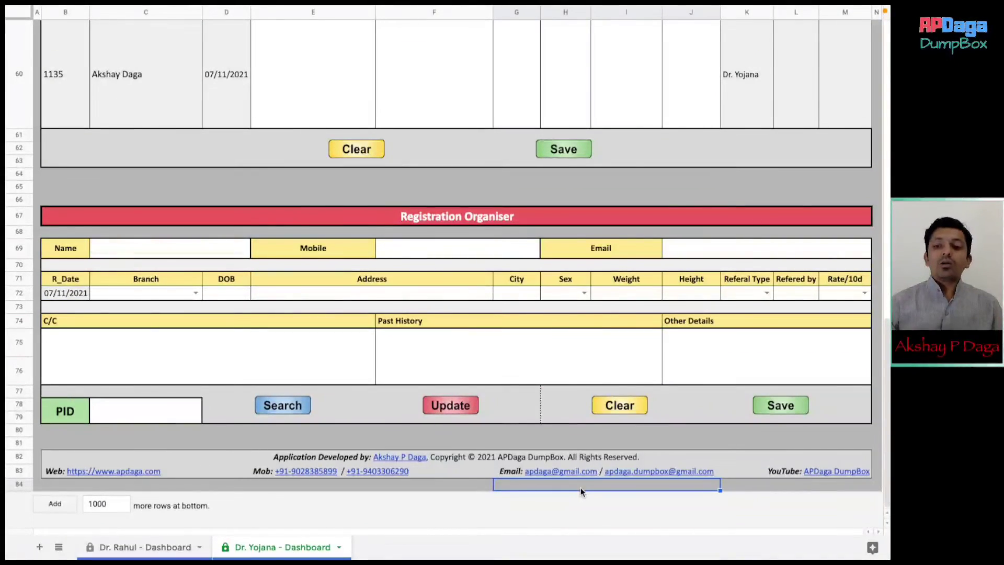